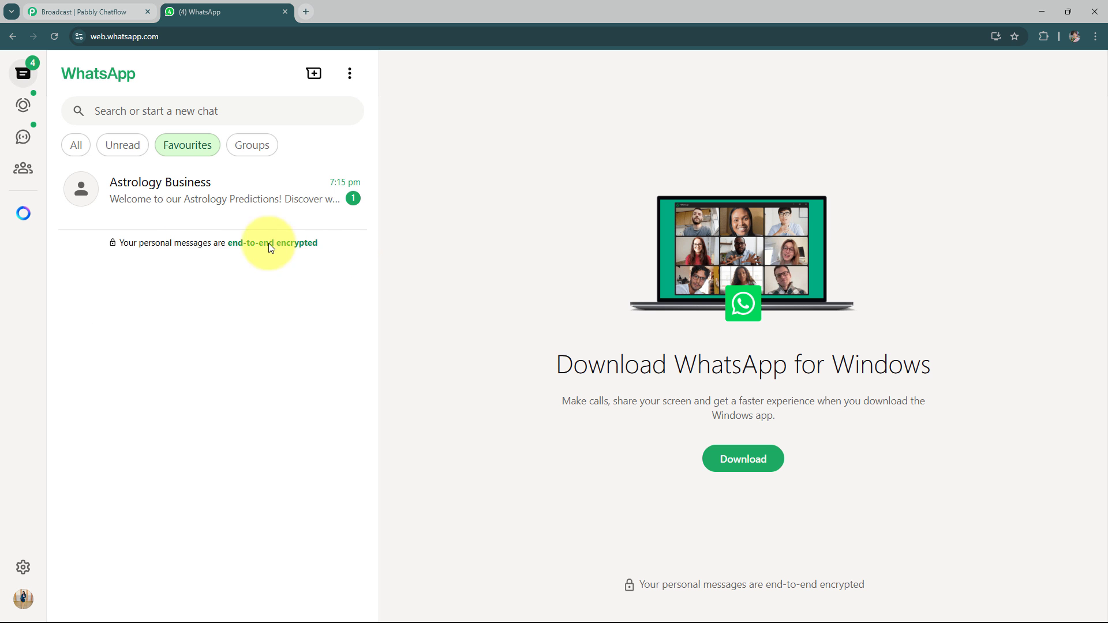
pyautogui.click(223, 220)
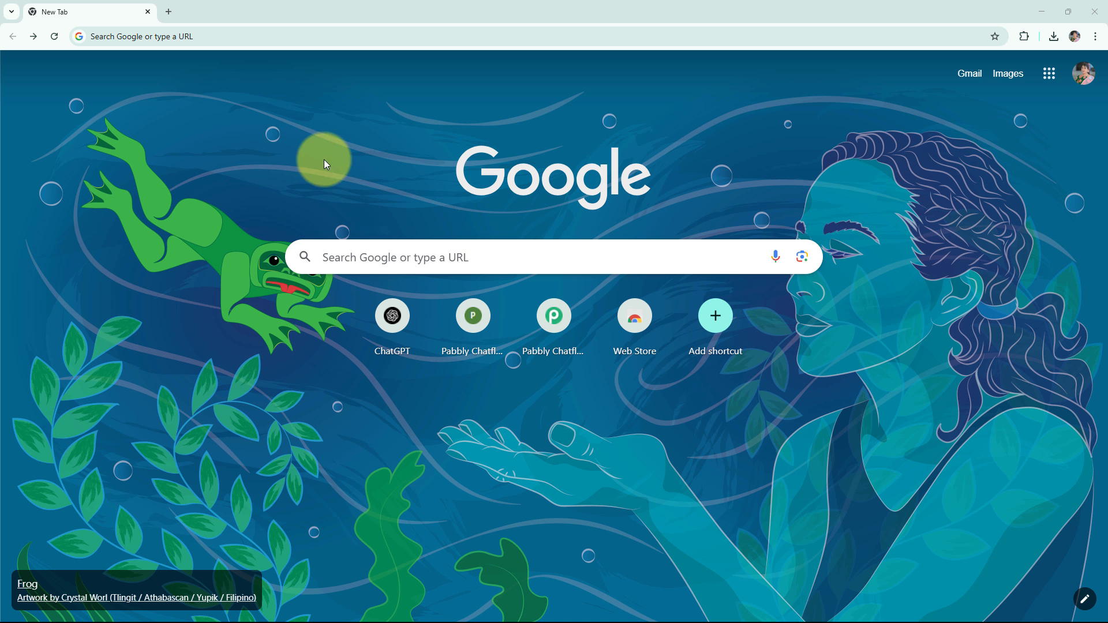
# - Go to pabbly.com/chatflow, sign in with the existing account, and access the Pabbly Chatflow application
pyautogui.click(186, 42)
pyautogui.write('pabbly.com/chatflow')
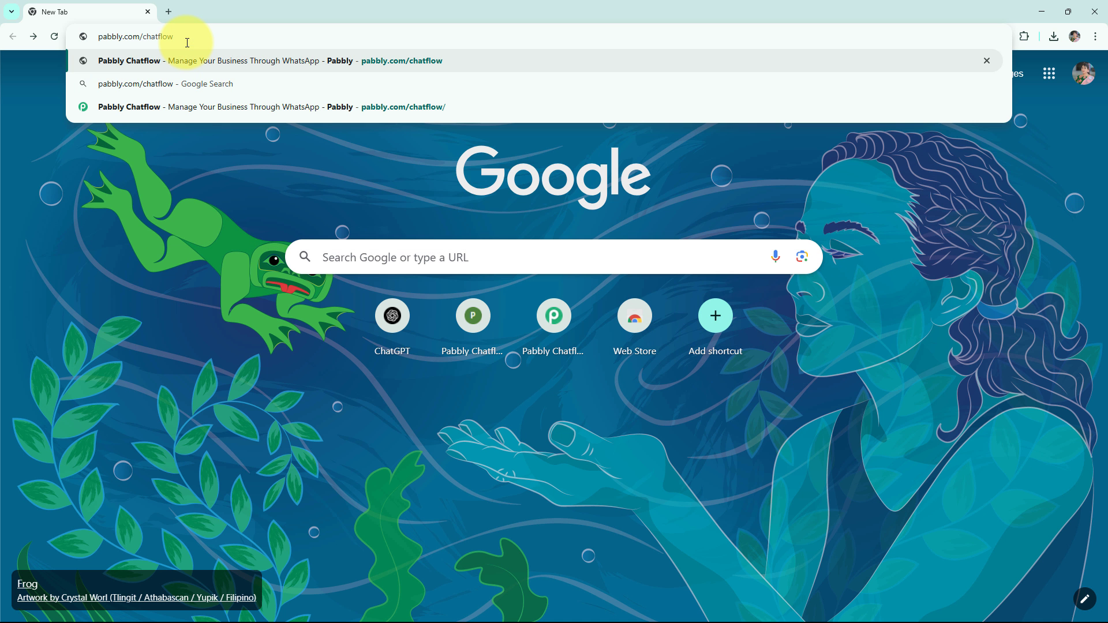
pyautogui.press('Return')
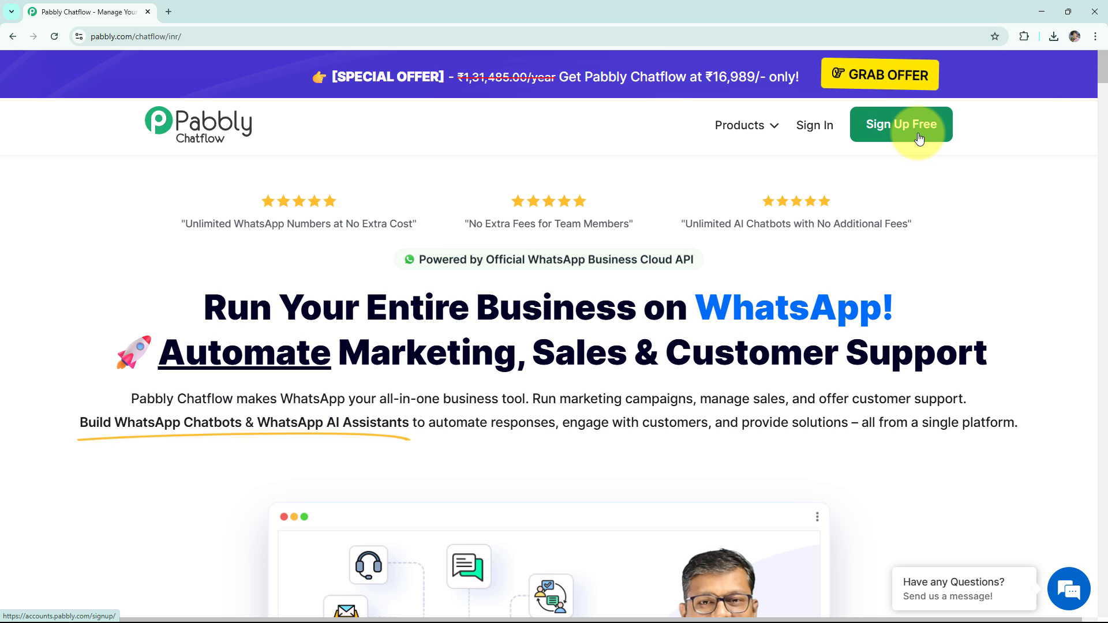
pyautogui.click(815, 132)
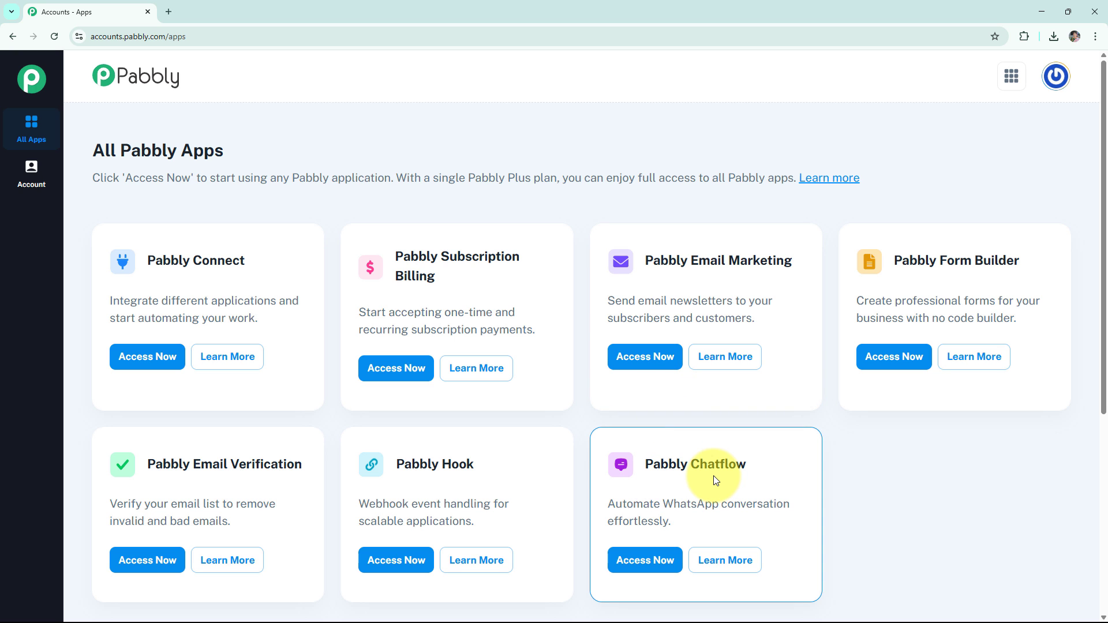
pyautogui.click(644, 565)
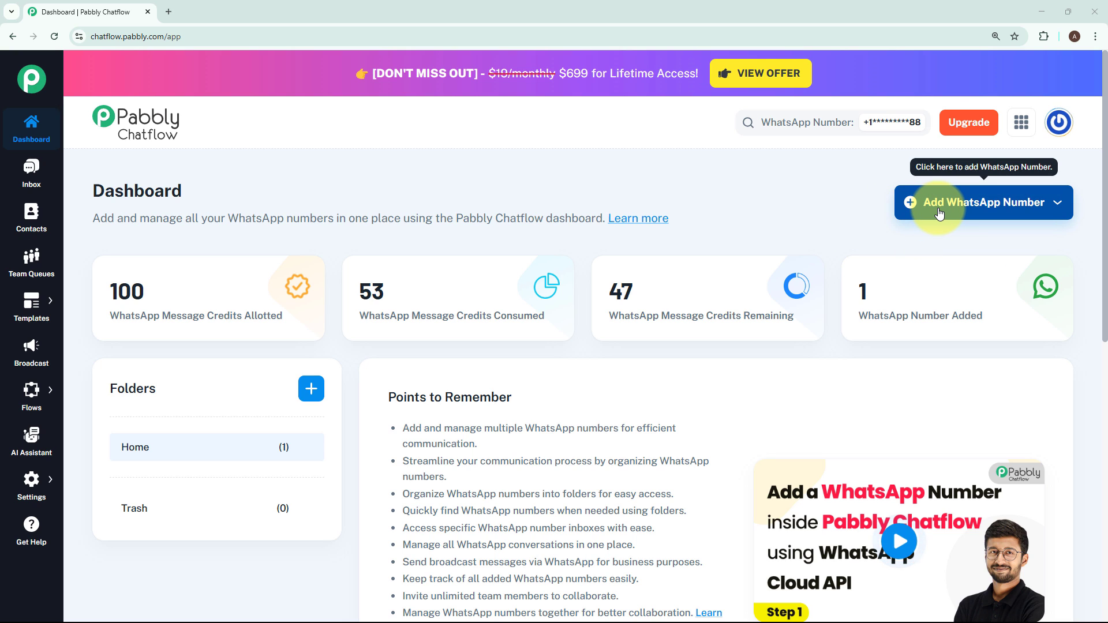
# - Examine the fields required to add a WhatsApp number through Manual Token Connect, and close the form without adding one
pyautogui.click(939, 214)
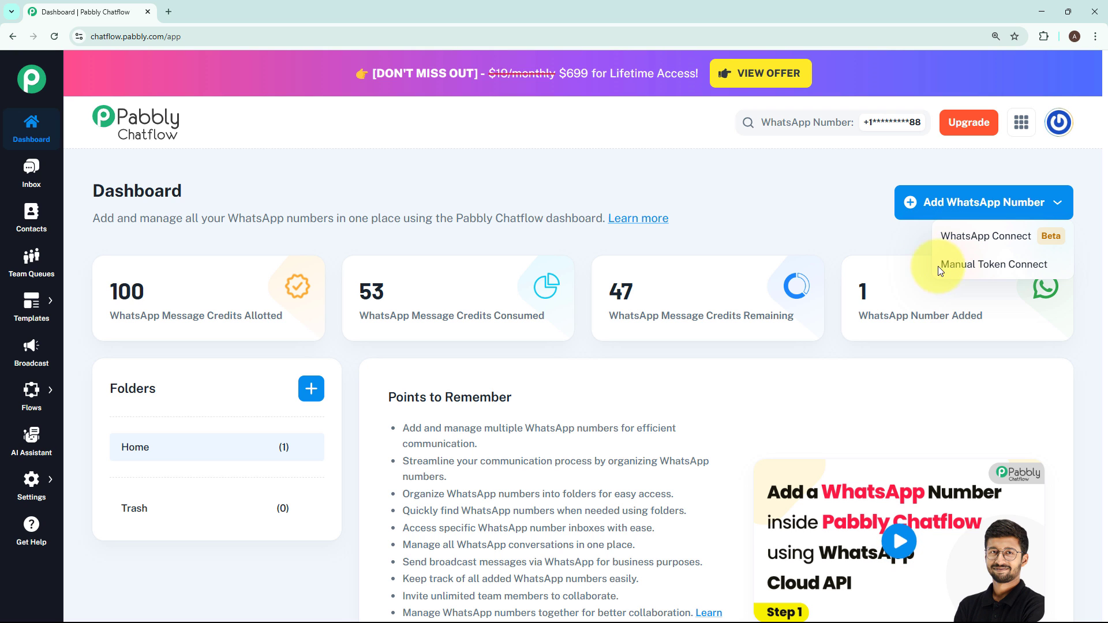
pyautogui.click(965, 267)
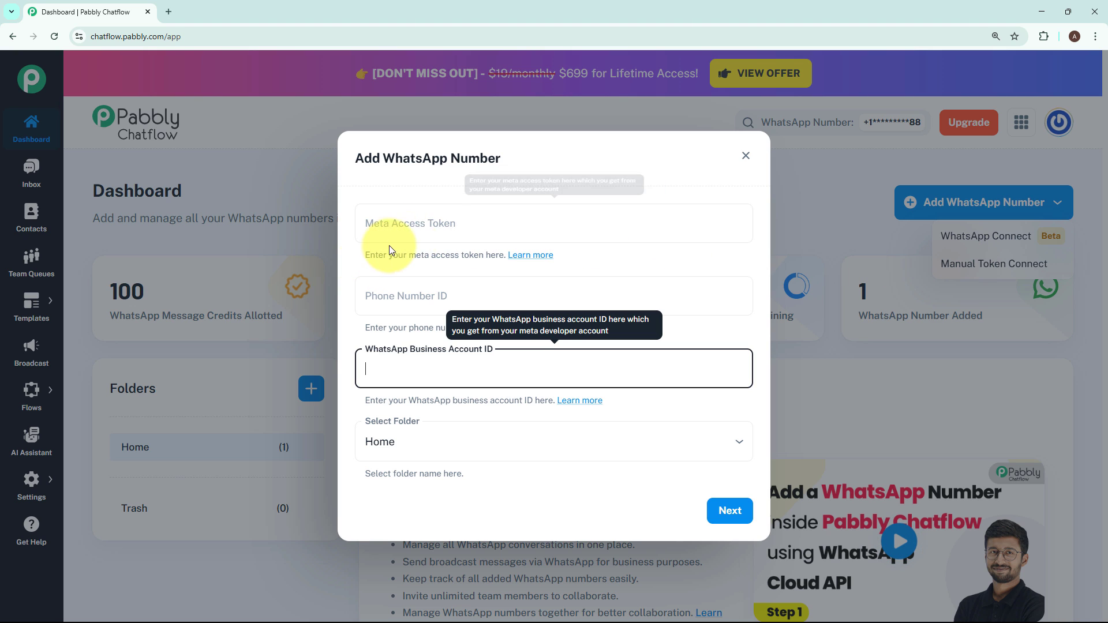
pyautogui.click(658, 255)
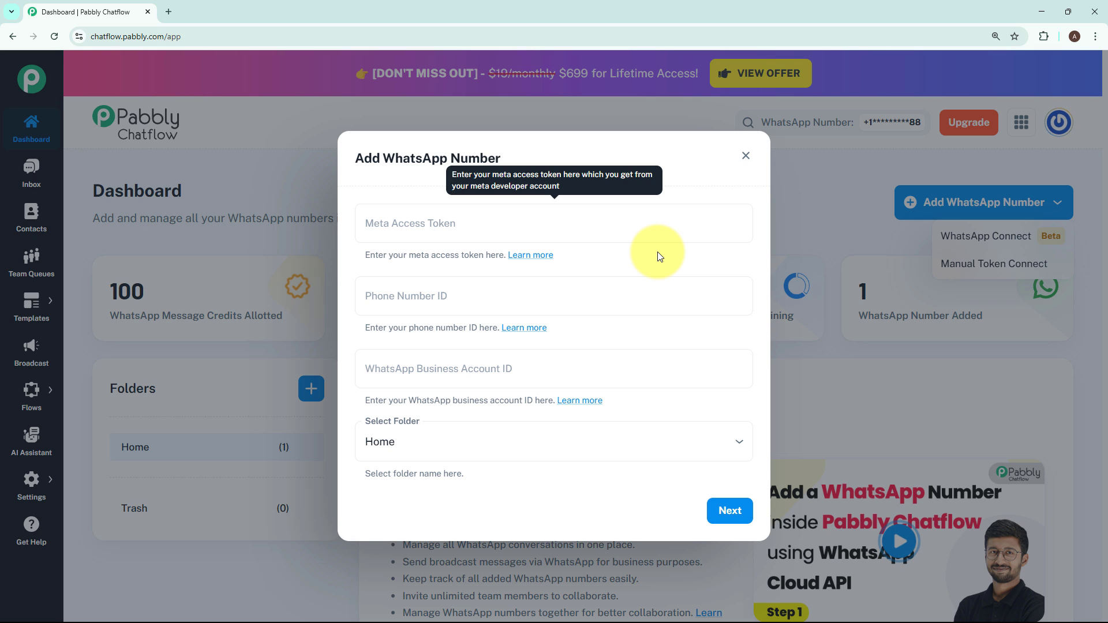
pyautogui.click(435, 222)
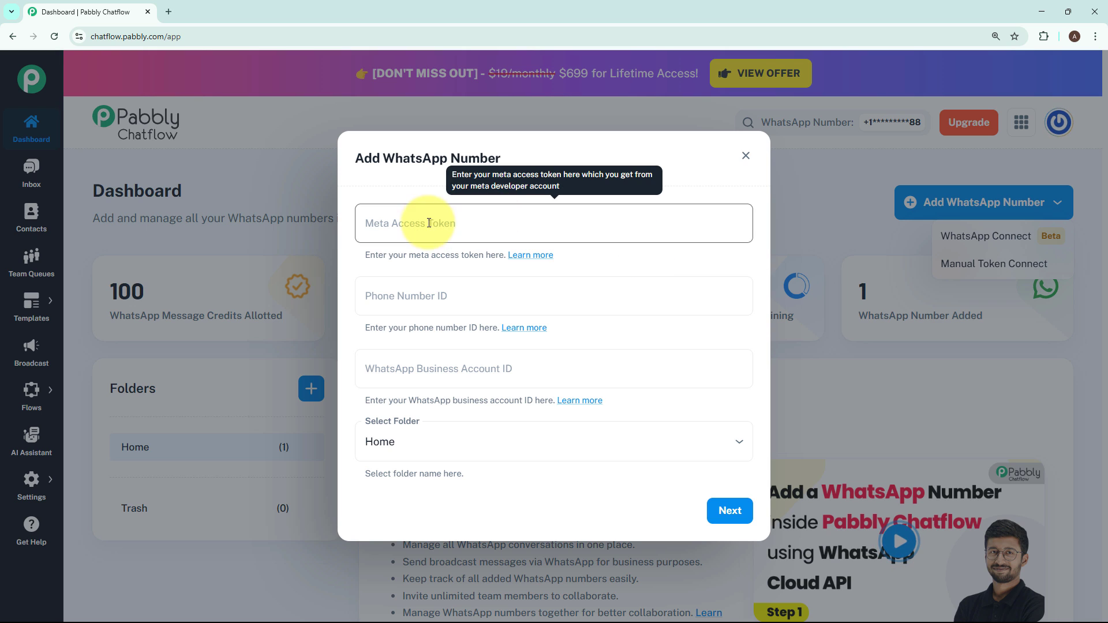
pyautogui.click(746, 155)
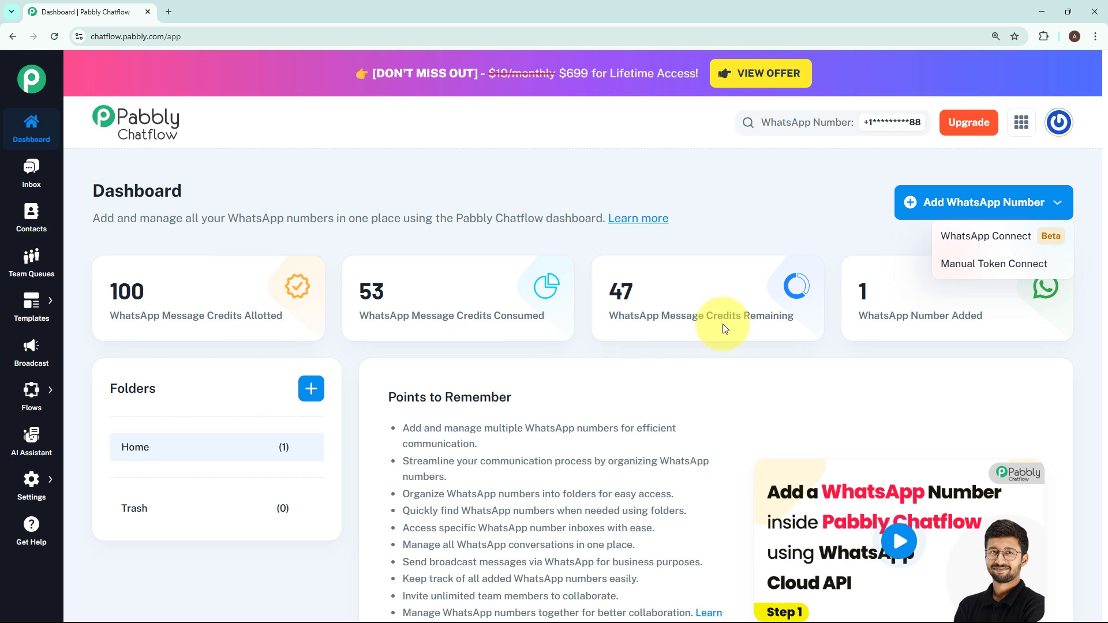
pyautogui.click(867, 334)
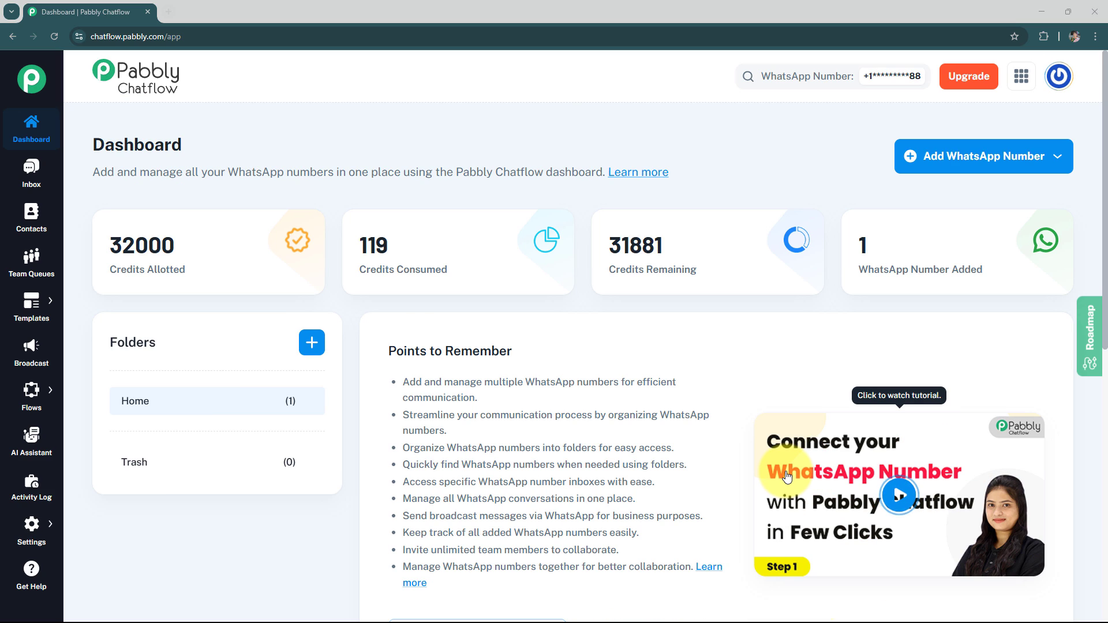
# - Start a new broadcast of type Broadcast Campaign and name it Astrology Business
pyautogui.click(32, 364)
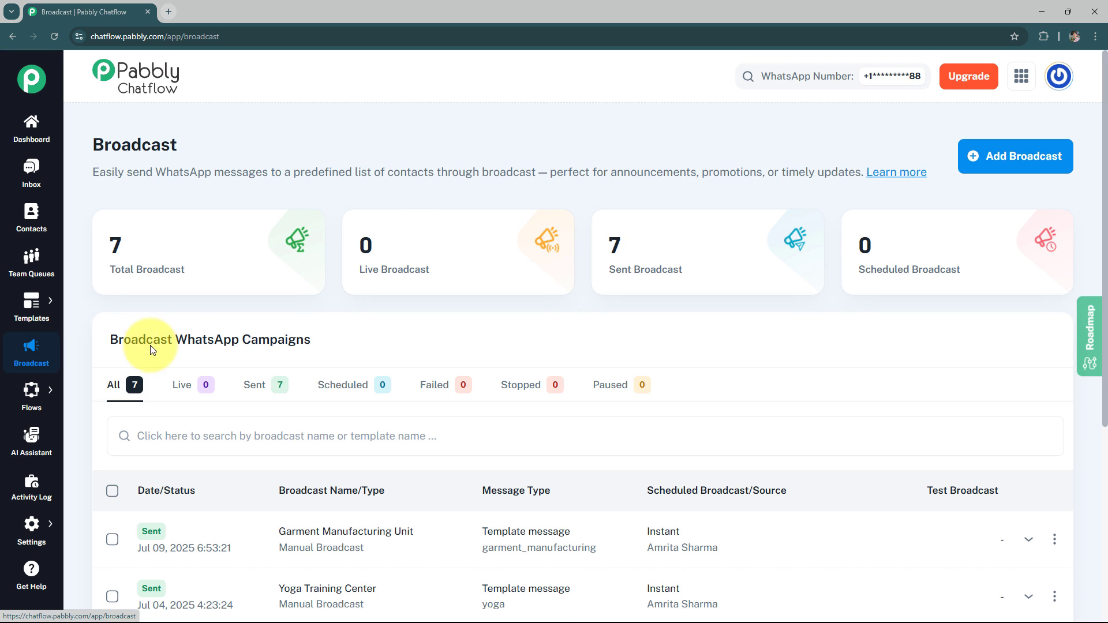
pyautogui.click(988, 159)
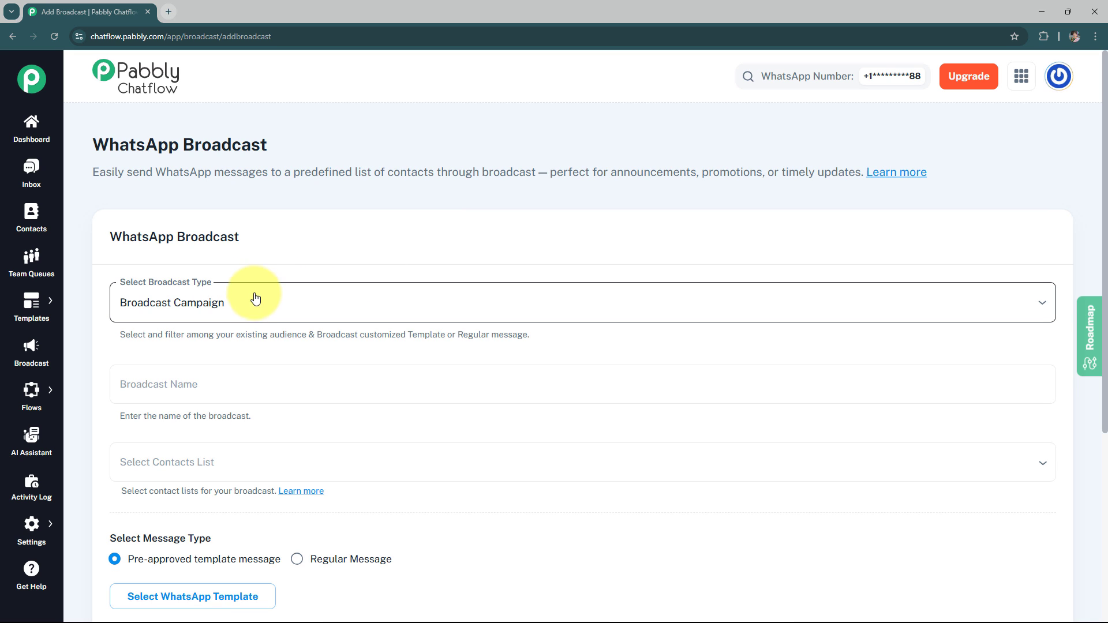
pyautogui.click(315, 295)
pyautogui.click(226, 341)
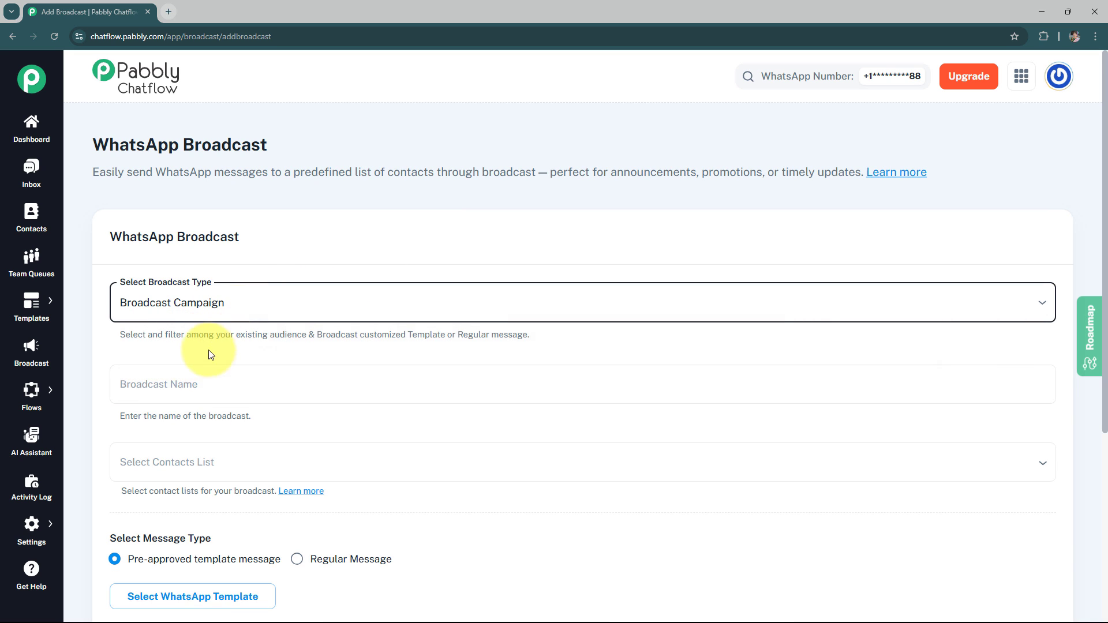
pyautogui.click(181, 381)
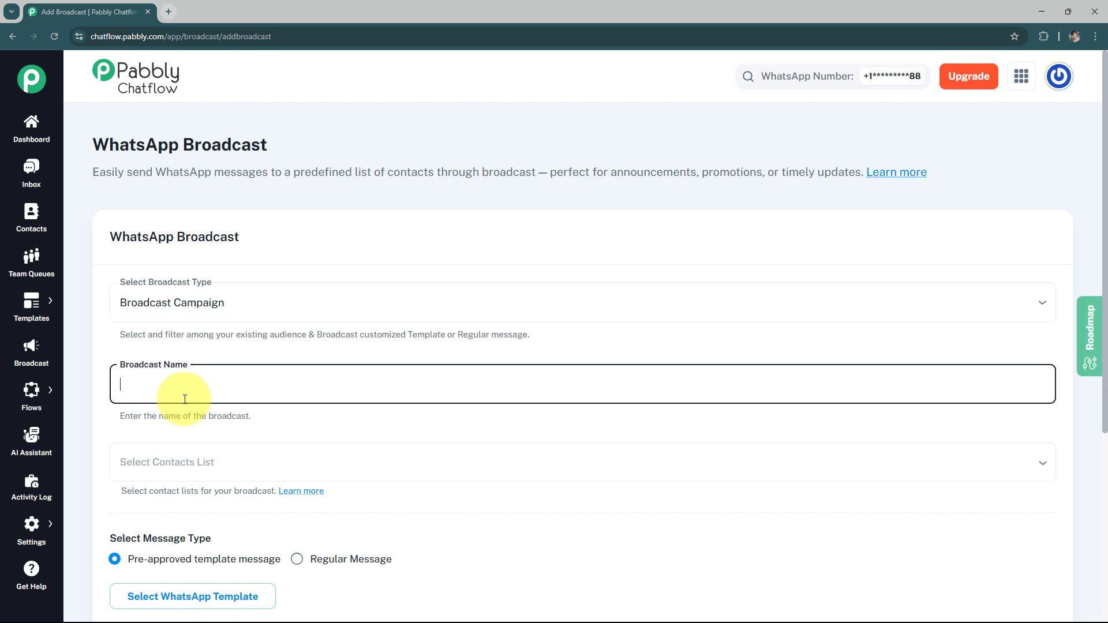
pyautogui.write('Astrology Business')
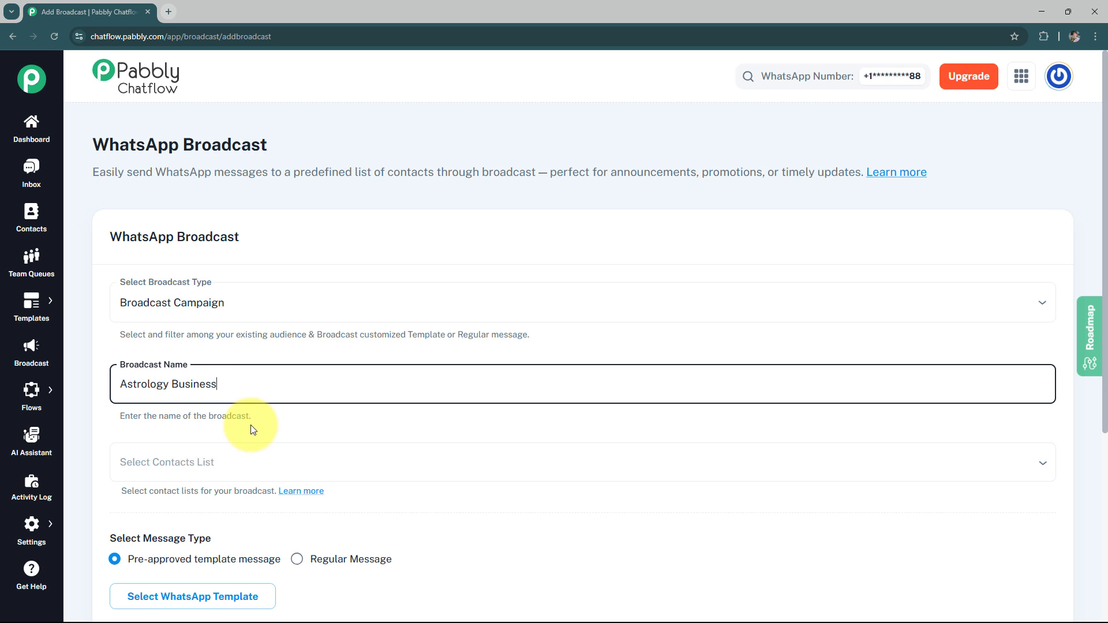
# - Open Contacts in a separate browser tab and create a contact list named Astrology Business, leaving the other options at their defaults
pyautogui.click(172, 465)
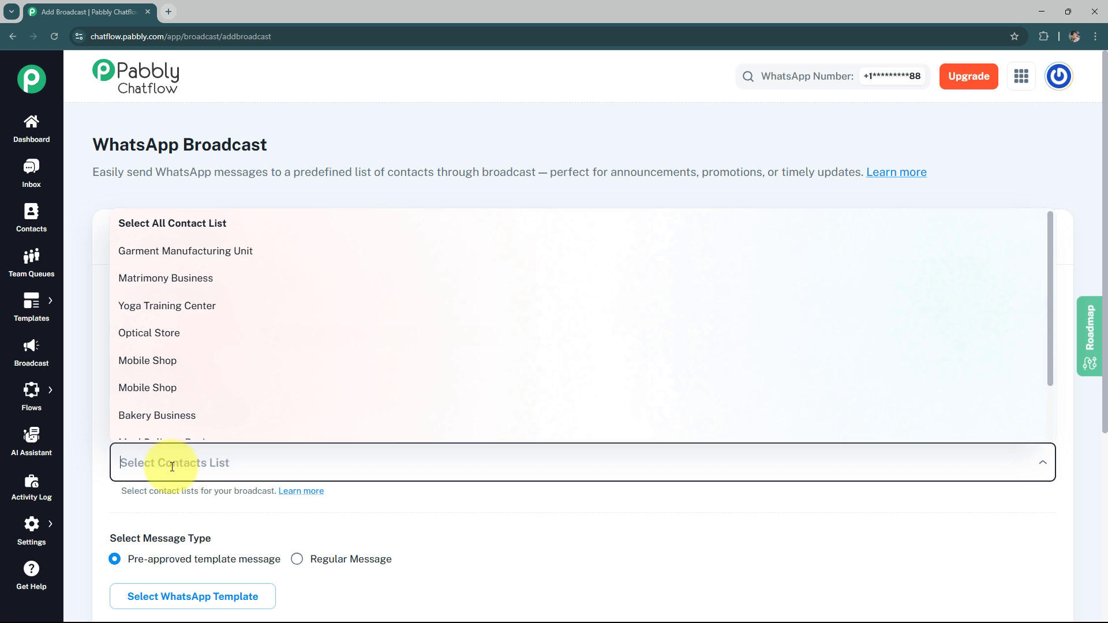
pyautogui.rightClick(31, 235)
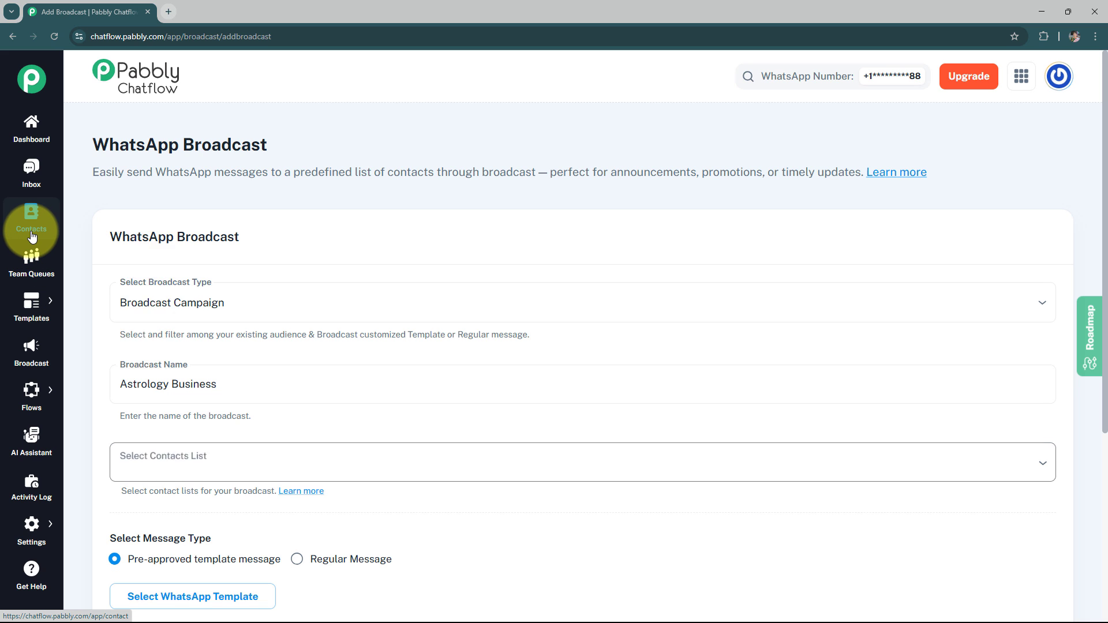
pyautogui.click(58, 244)
pyautogui.click(193, 20)
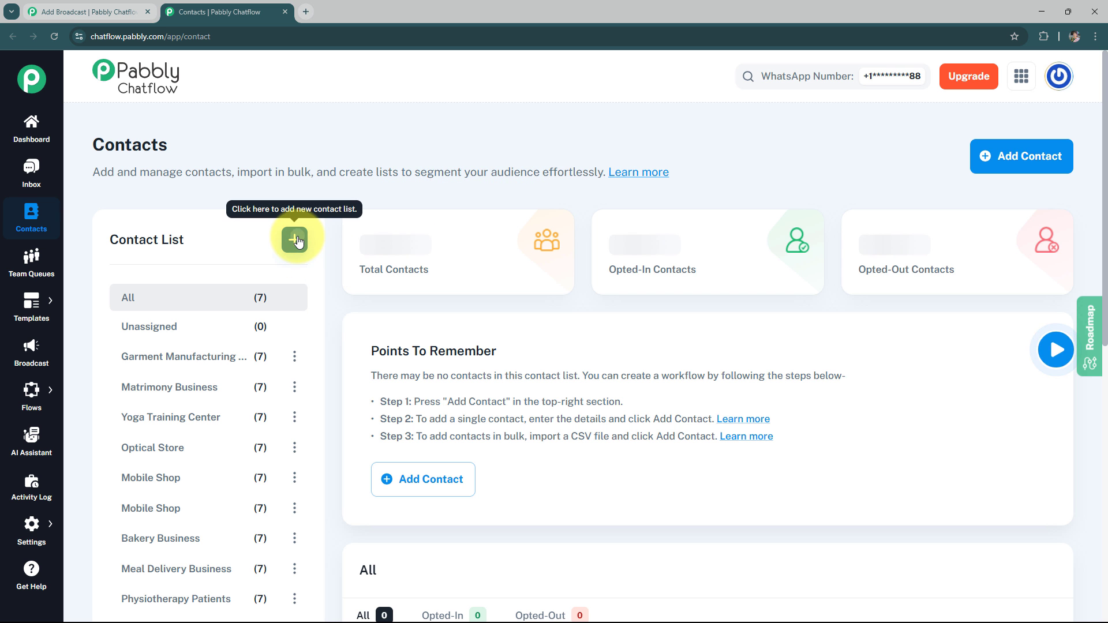
pyautogui.click(295, 240)
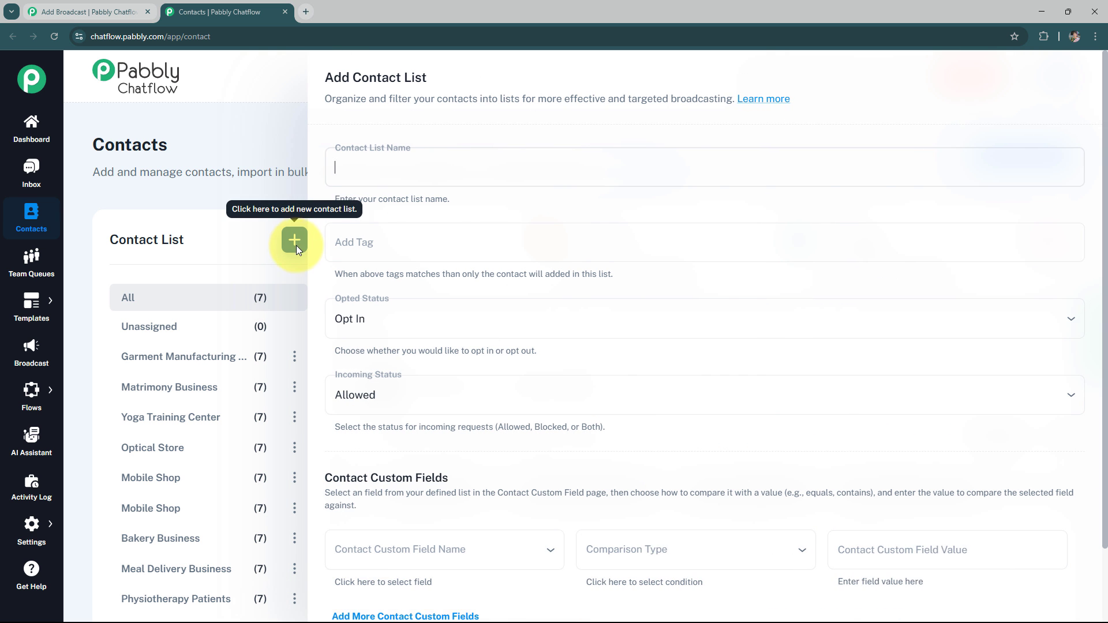
pyautogui.click(373, 165)
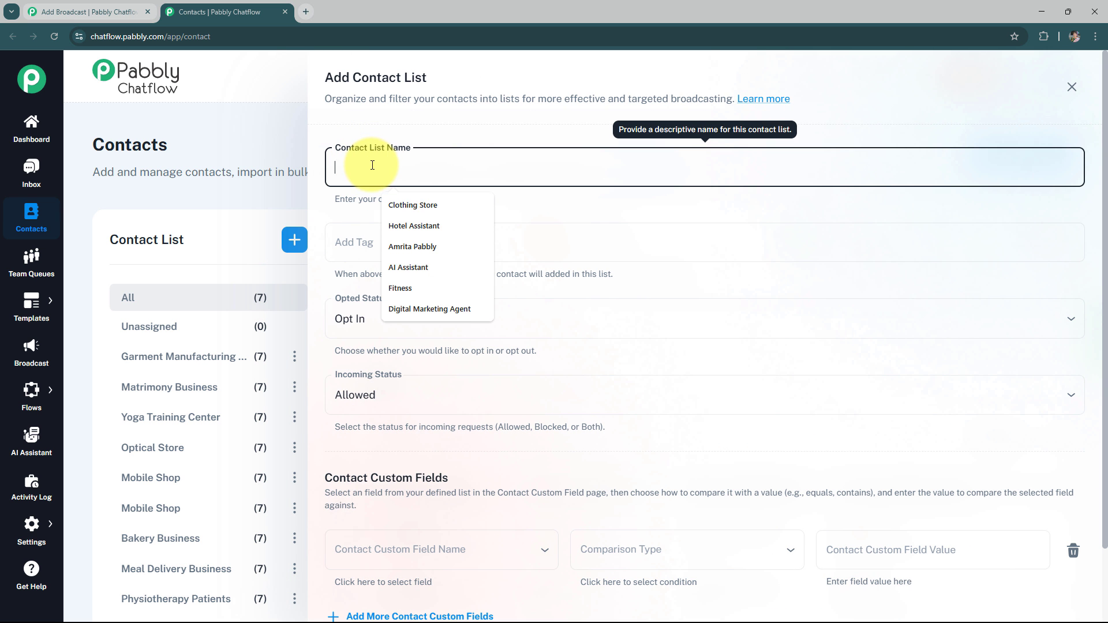
pyautogui.write('Astrology Business')
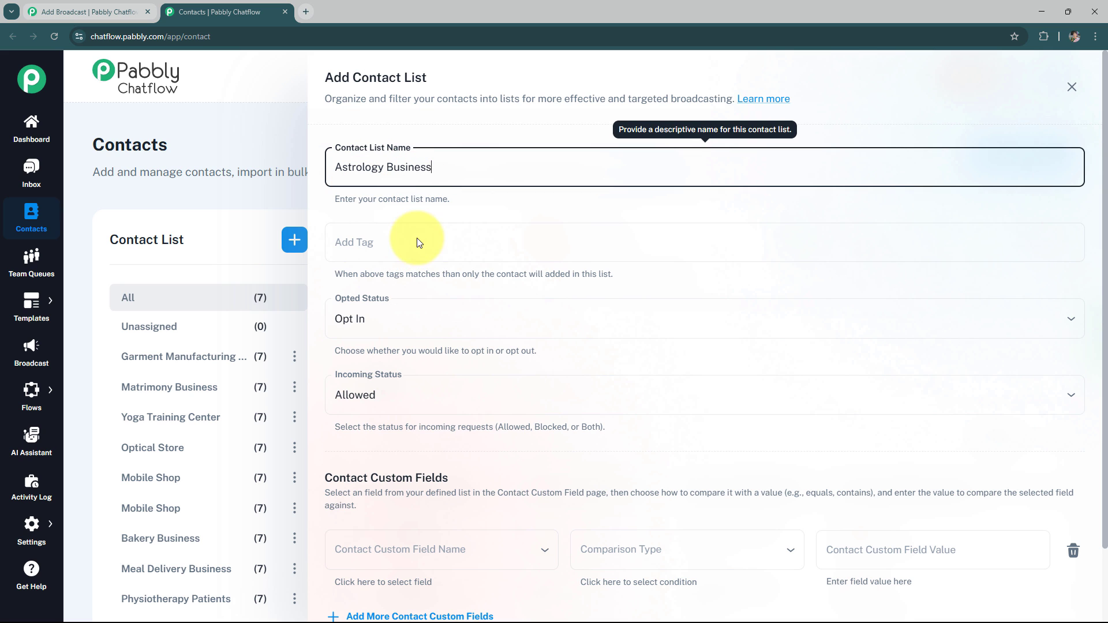
pyautogui.scroll(-2, 433, 307)
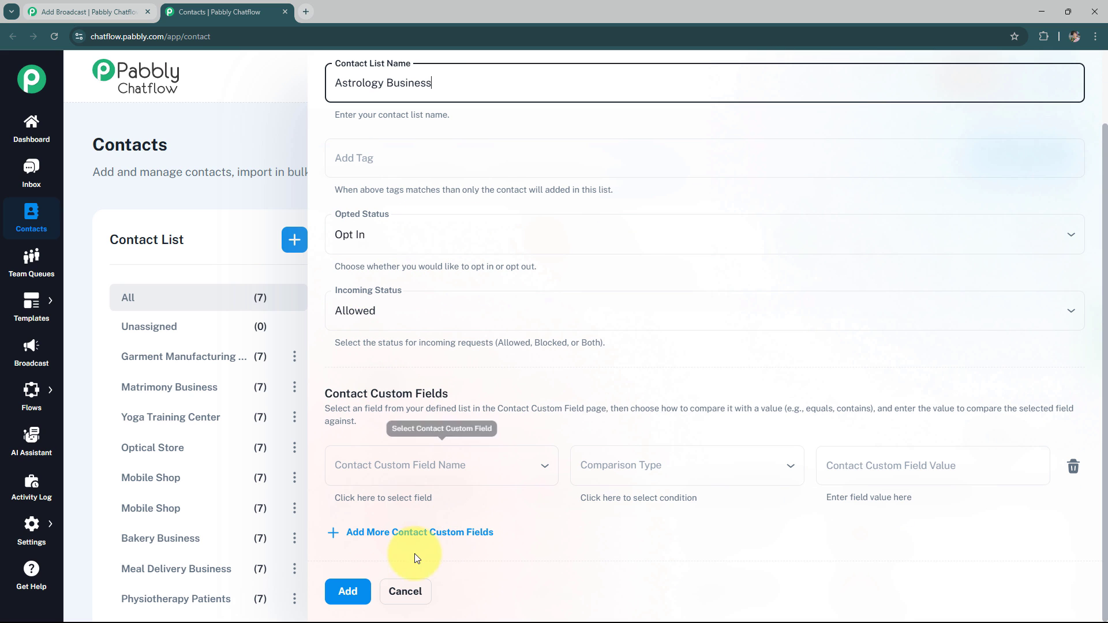
pyautogui.click(346, 597)
pyautogui.click(345, 594)
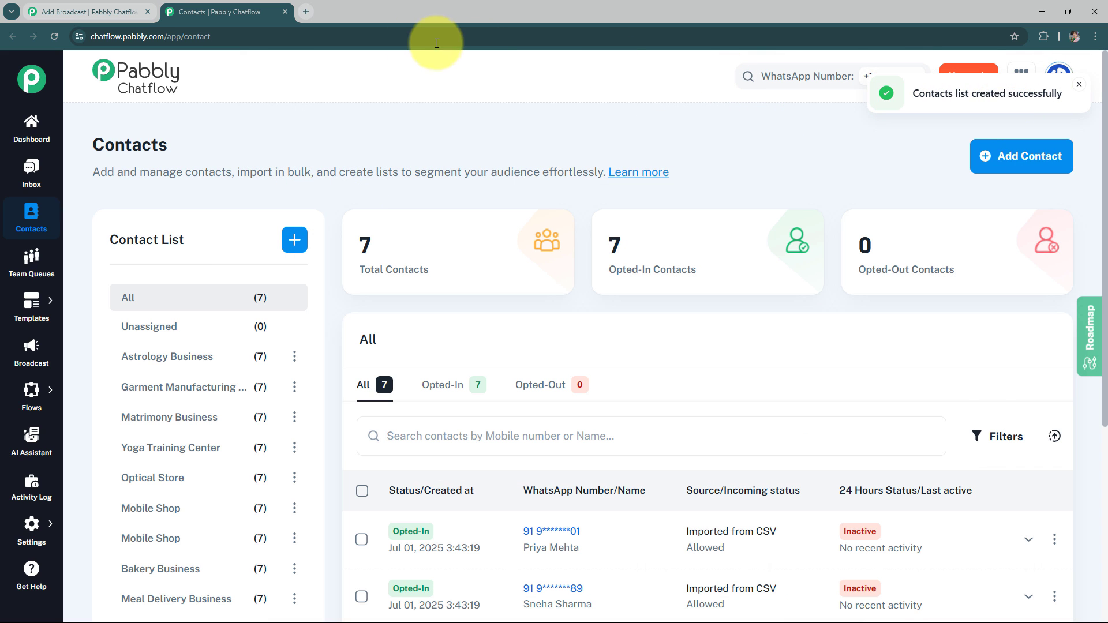
# - Close the Contacts page and select the Astrology Business contact list for the broadcast
pyautogui.click(285, 12)
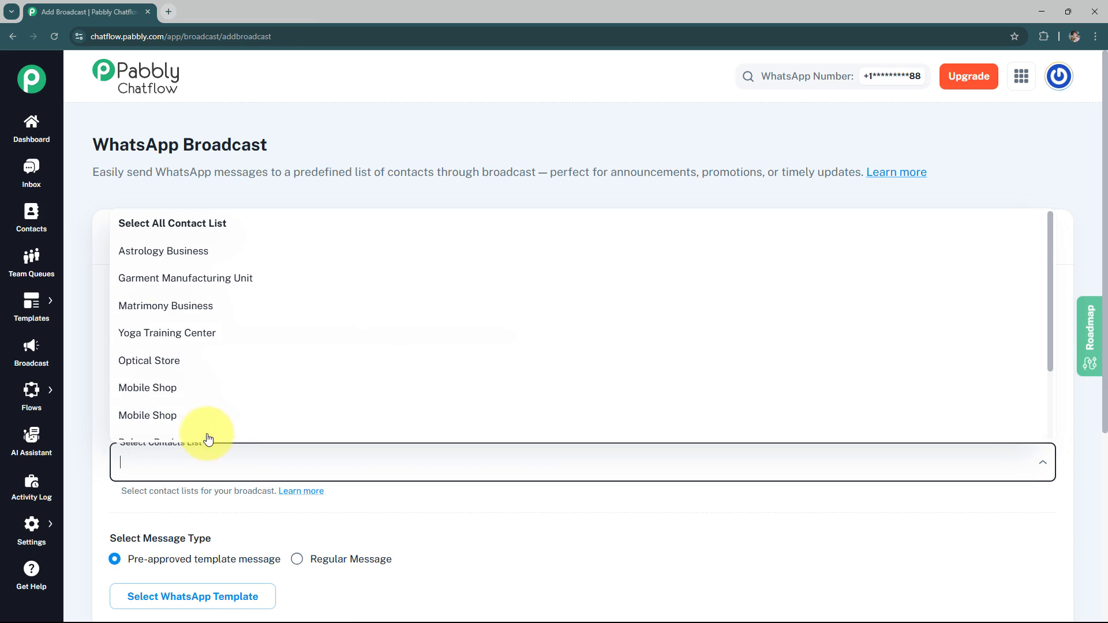
pyautogui.click(207, 259)
pyautogui.click(105, 437)
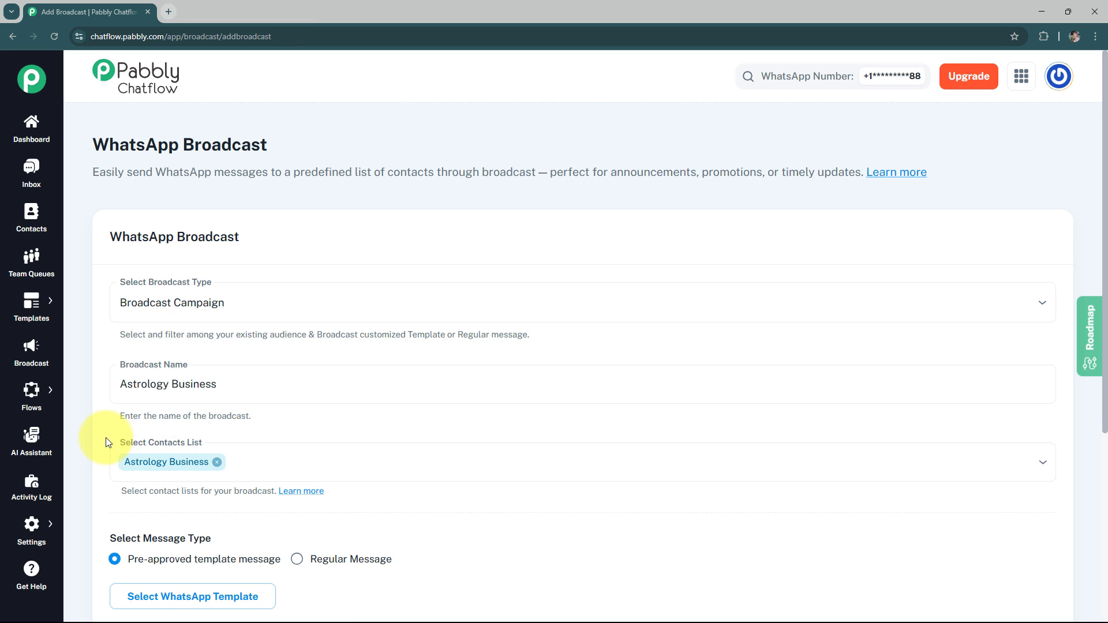
# - Look through the approved WhatsApp templates available for the broadcast message, and close the list without choosing one
pyautogui.scroll(-4, 127, 433)
pyautogui.scroll(-1, 147, 427)
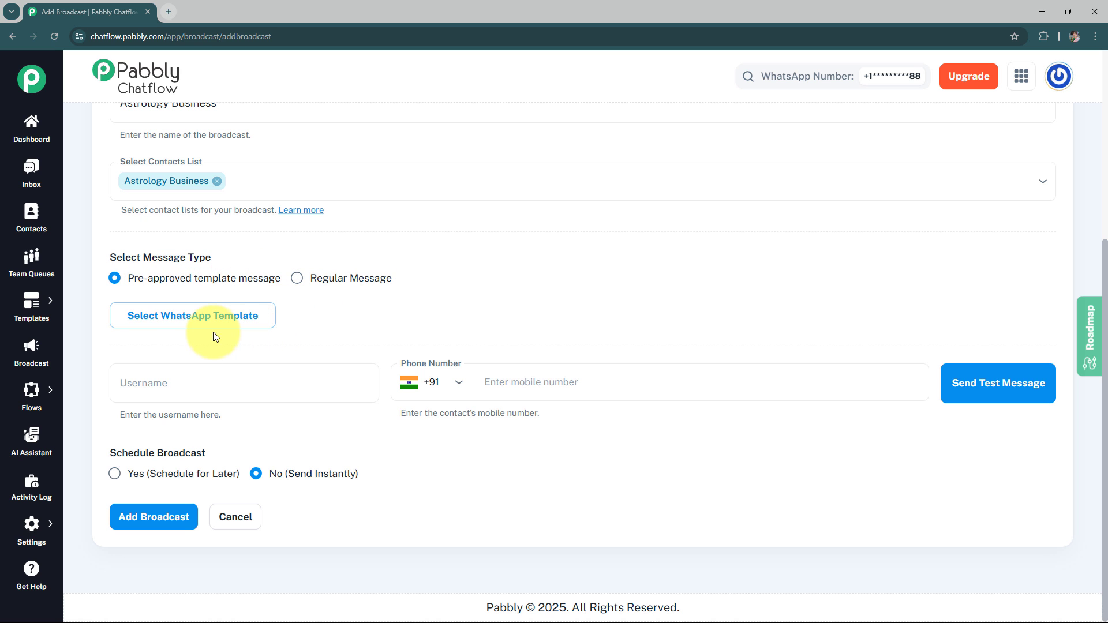
pyautogui.click(176, 325)
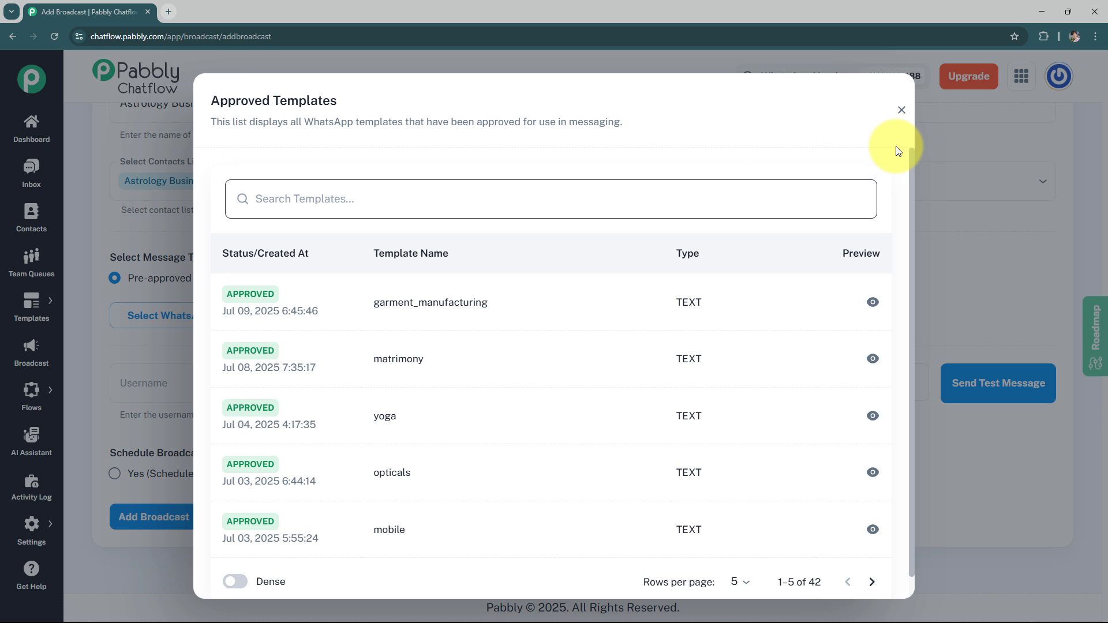
pyautogui.click(177, 220)
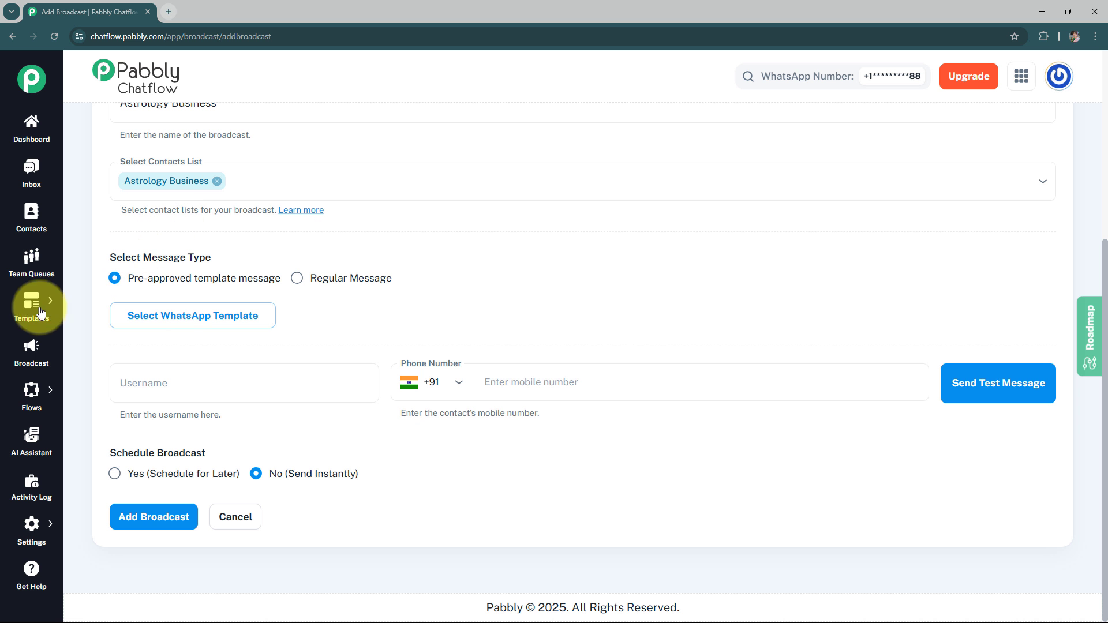
# - Open the Templates page in a separate browser tab and start adding a new template
pyautogui.moveTo(32, 302)
pyautogui.rightClick(78, 293)
pyautogui.click(101, 306)
pyautogui.click(210, 10)
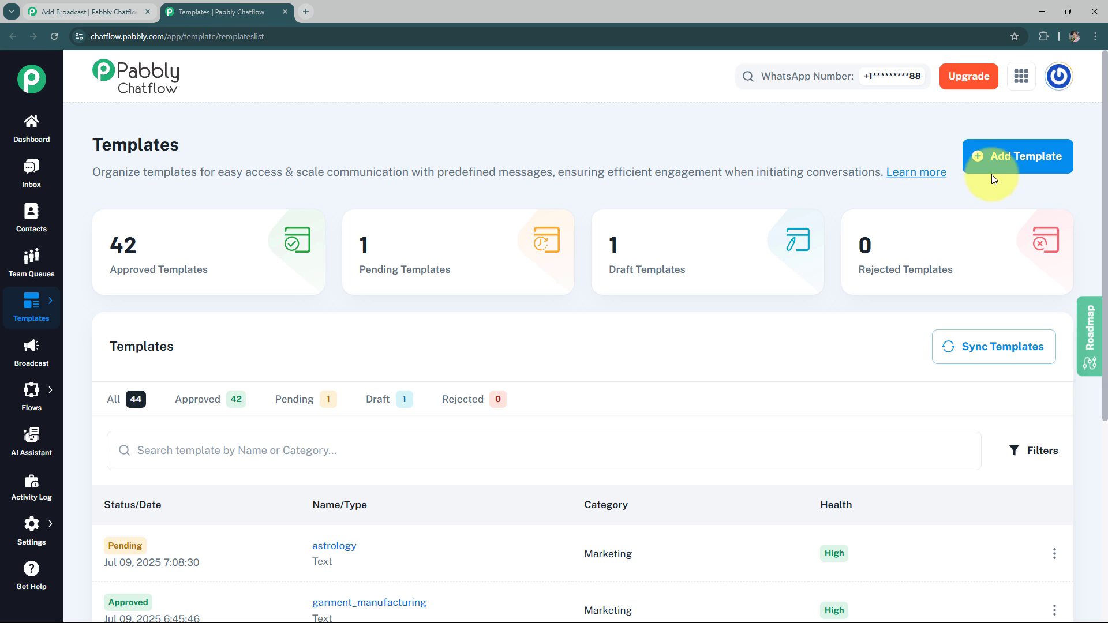
pyautogui.click(1025, 161)
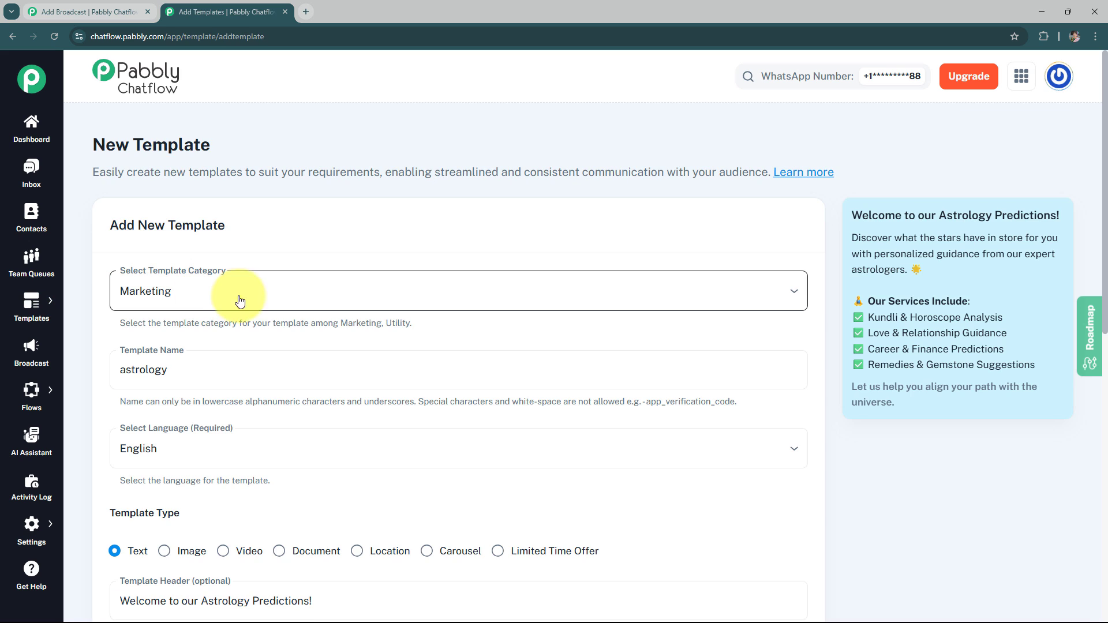
# - Select Marketing as the new template's category and check that its template name is astrology
pyautogui.click(211, 308)
pyautogui.click(114, 347)
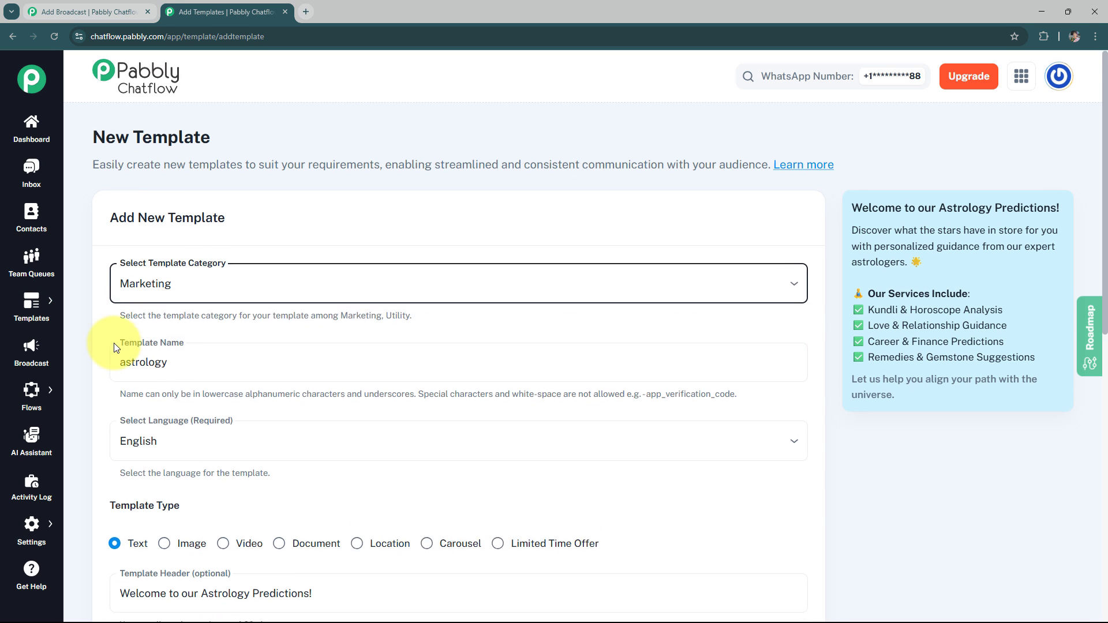
pyautogui.scroll(-2, 115, 347)
pyautogui.click(179, 261)
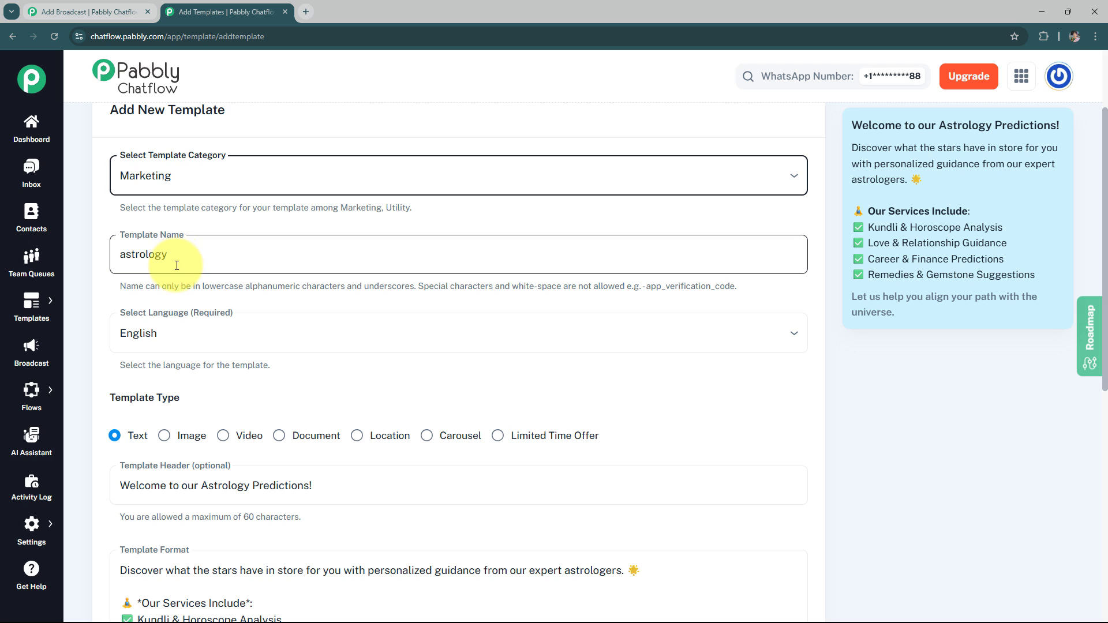
pyautogui.click(141, 259)
pyautogui.doubleClick(150, 263)
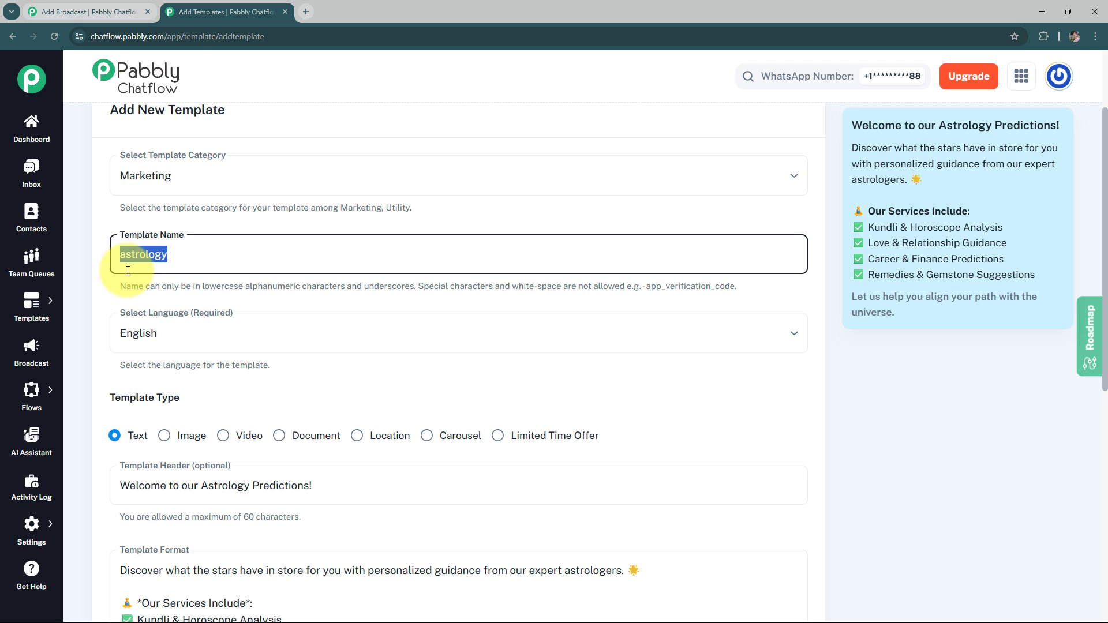
pyautogui.click(153, 283)
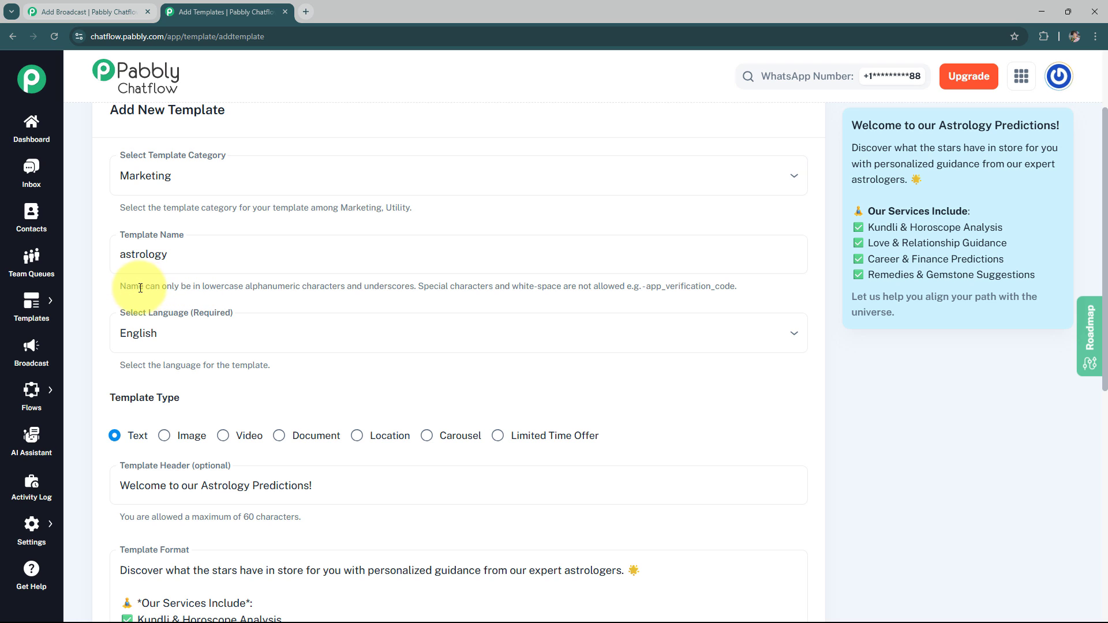
# - Look through the template language options and keep English selected
pyautogui.scroll(-2, 202, 304)
pyautogui.click(193, 217)
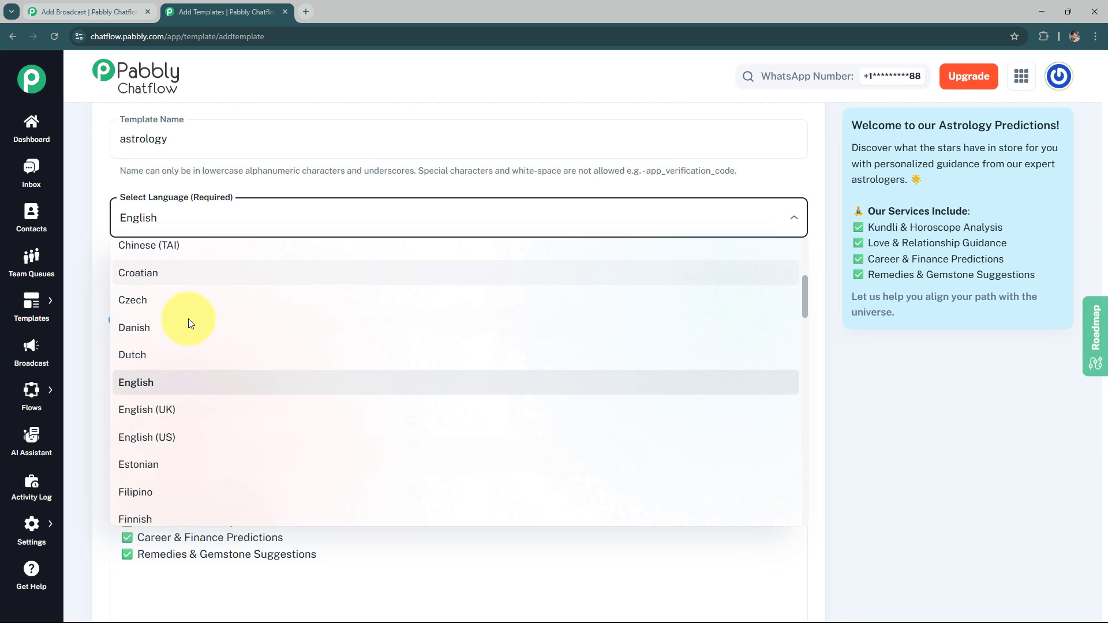
pyautogui.click(100, 380)
pyautogui.scroll(-1, 91, 315)
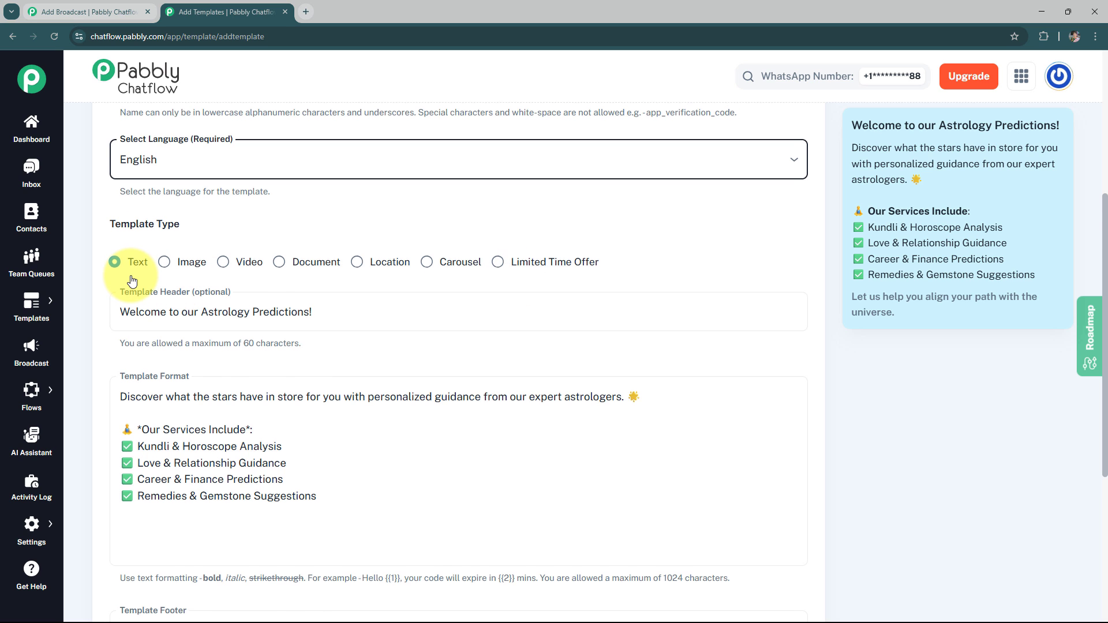
# - Review the text template's header and message body, comparing the header with the message preview
pyautogui.scroll(-2, 128, 253)
pyautogui.click(122, 205)
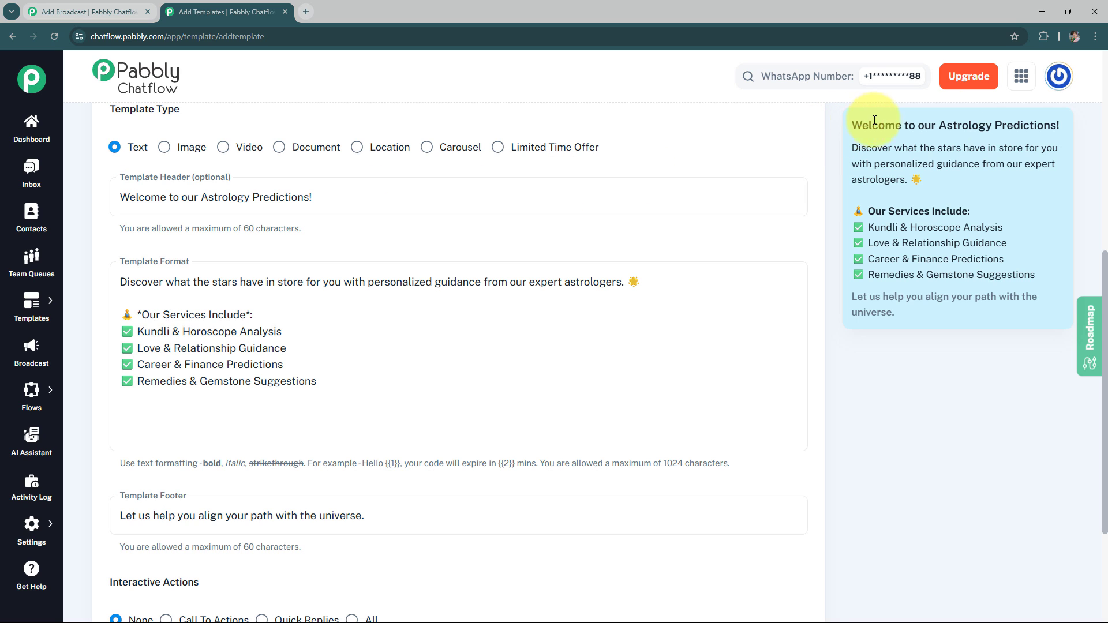
pyautogui.moveTo(874, 120); pyautogui.dragTo(1053, 113)
pyautogui.click(739, 209)
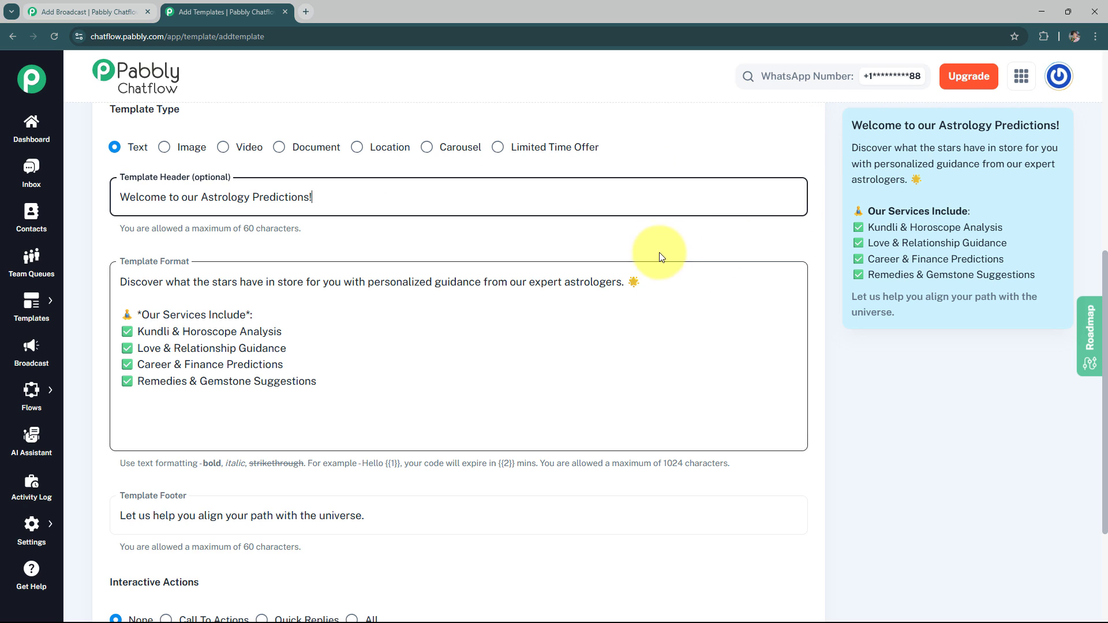
pyautogui.click(502, 287)
pyautogui.scroll(-1, 279, 255)
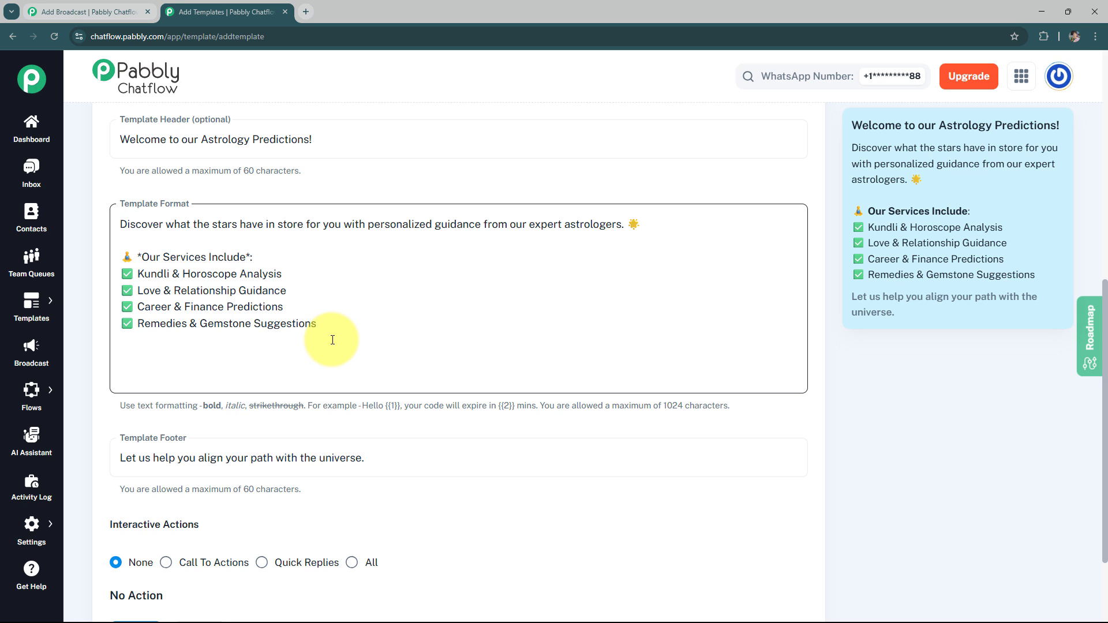
# - Check the asterisks around "Our Services Include" in the template body against the bold heading in the preview
pyautogui.click(248, 257)
pyautogui.write('*')
pyautogui.moveTo(137, 256); pyautogui.dragTo(142, 257)
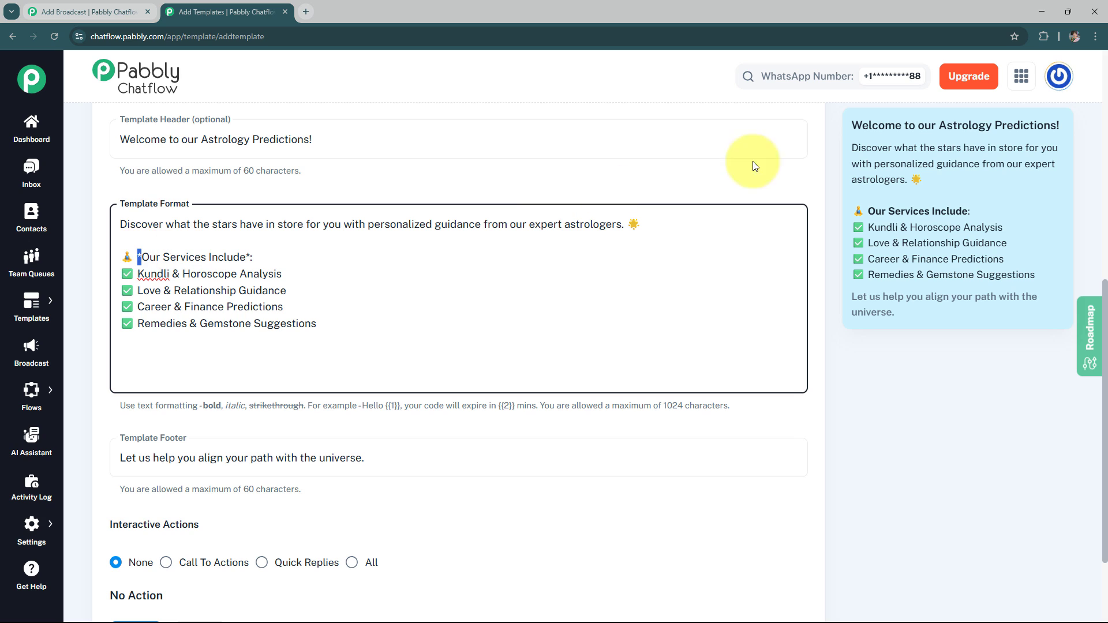
pyautogui.click(859, 217)
pyautogui.moveTo(870, 211); pyautogui.dragTo(984, 210)
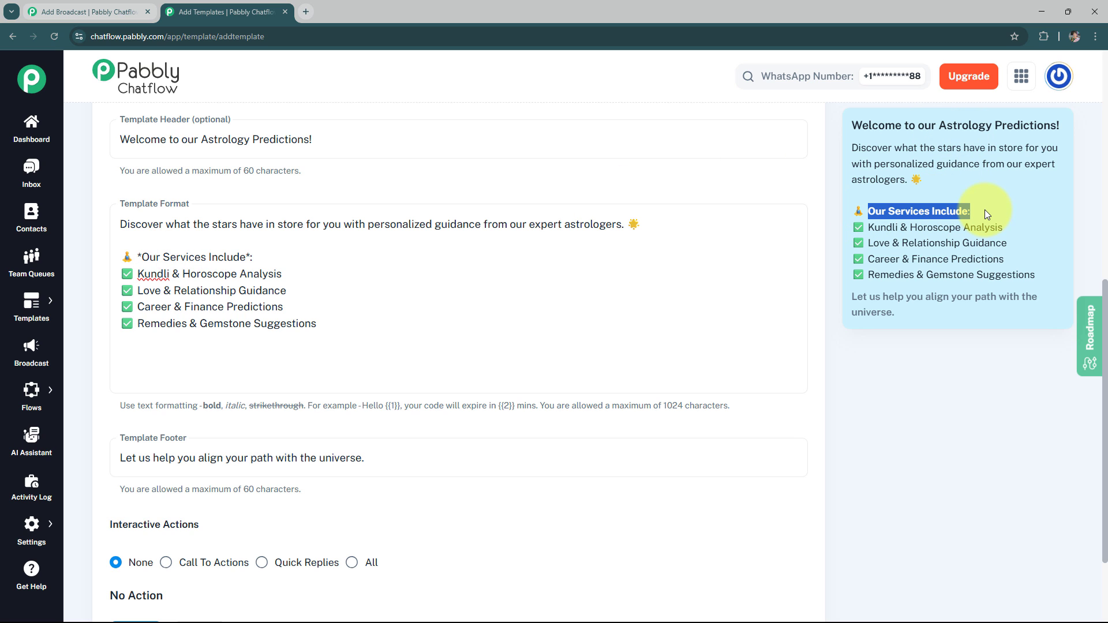
pyautogui.click(668, 257)
# - Check the template footer "Let us help you align your path with the universe." against the preview
pyautogui.scroll(-2, 668, 258)
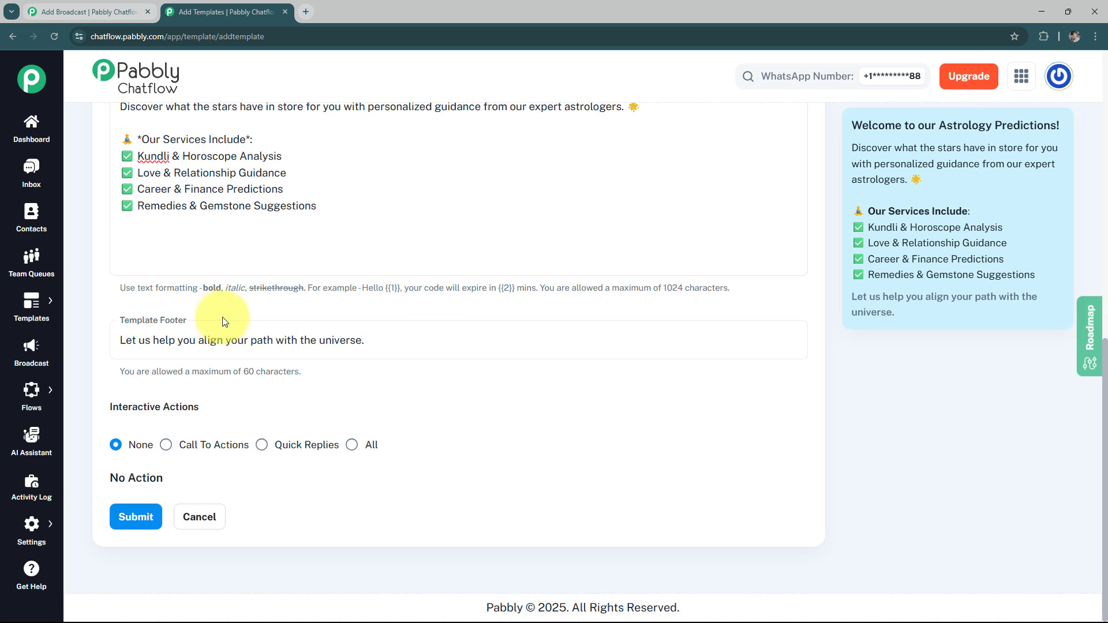
pyautogui.click(118, 340)
pyautogui.click(959, 328)
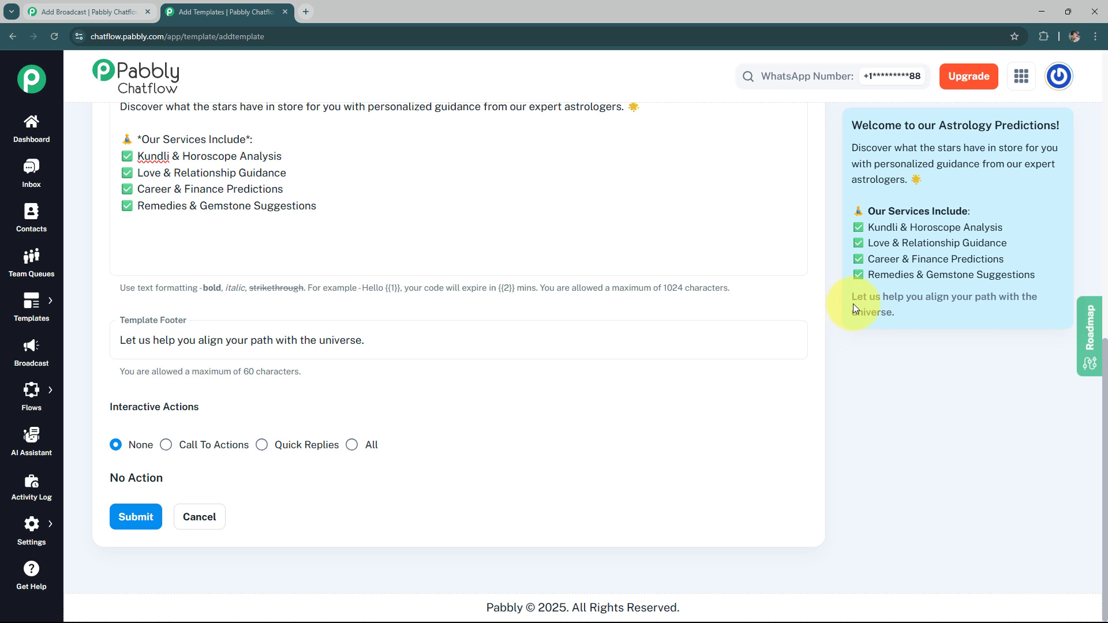
pyautogui.moveTo(865, 301); pyautogui.dragTo(894, 311)
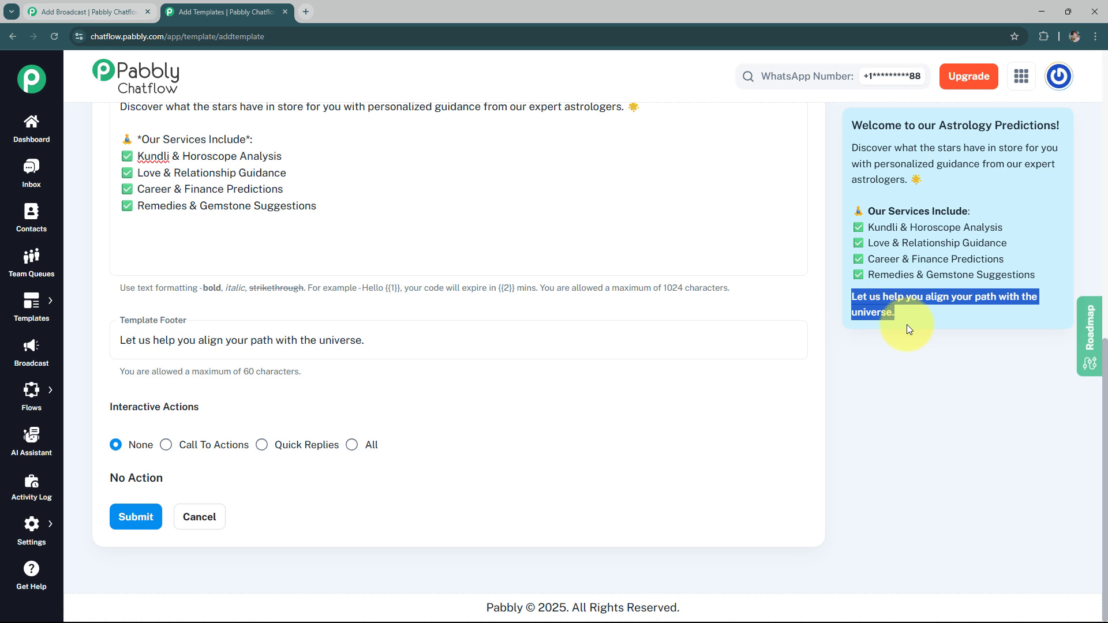
pyautogui.click(895, 335)
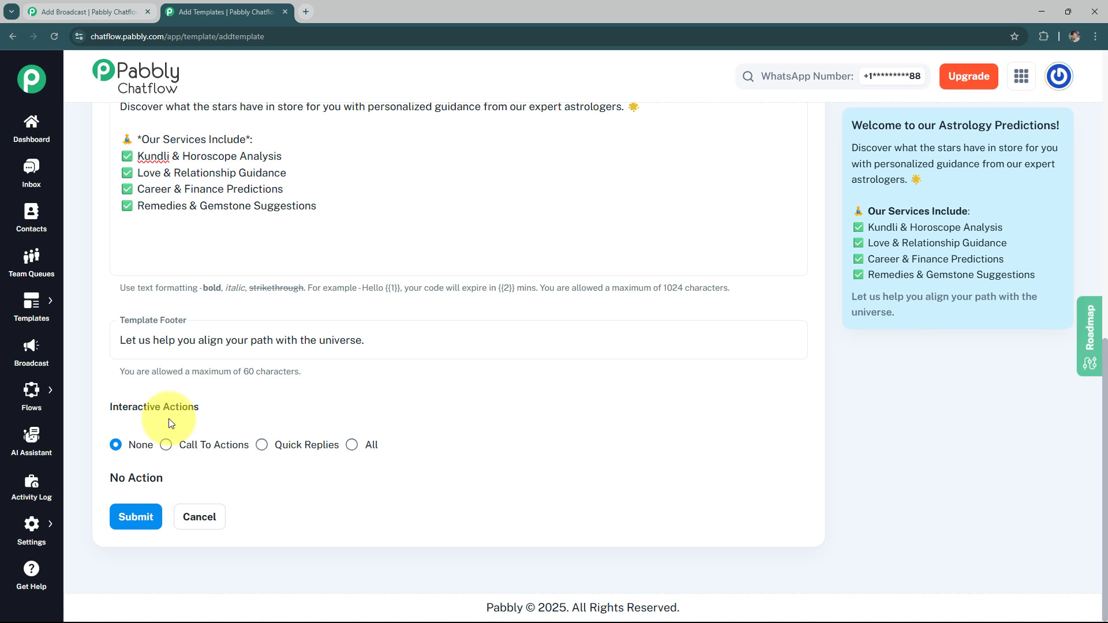
# - Preview the fields for the Call To Actions, Quick Replies and All interactive action options
pyautogui.click(175, 448)
pyautogui.click(262, 447)
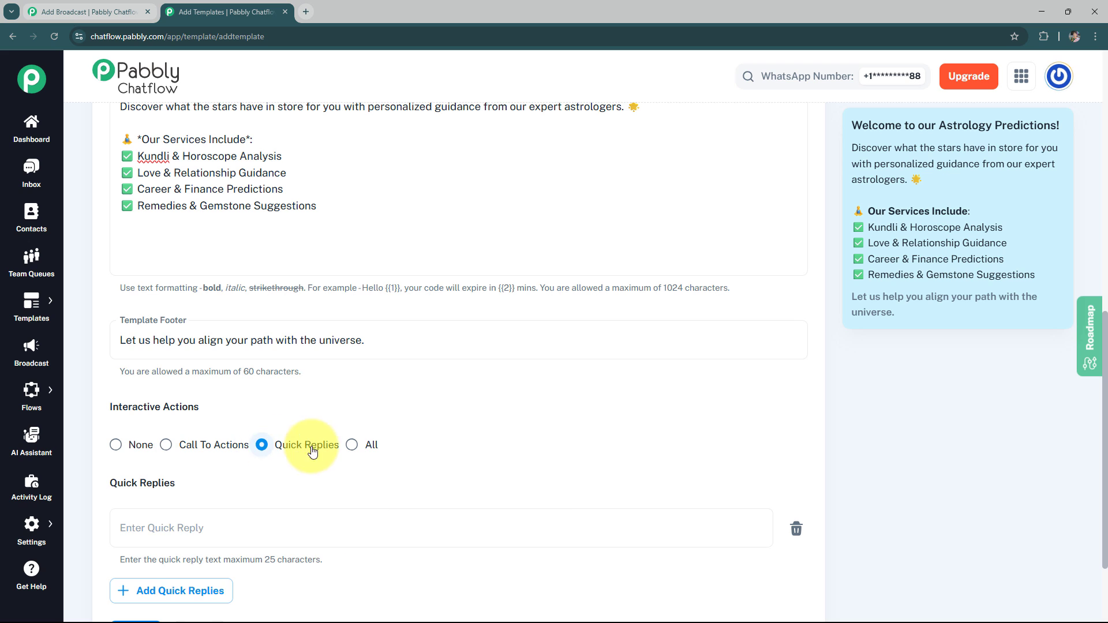
pyautogui.click(351, 445)
pyautogui.scroll(-2, 211, 407)
# - Set the interactive actions to None and submit the astrology template
pyautogui.click(116, 330)
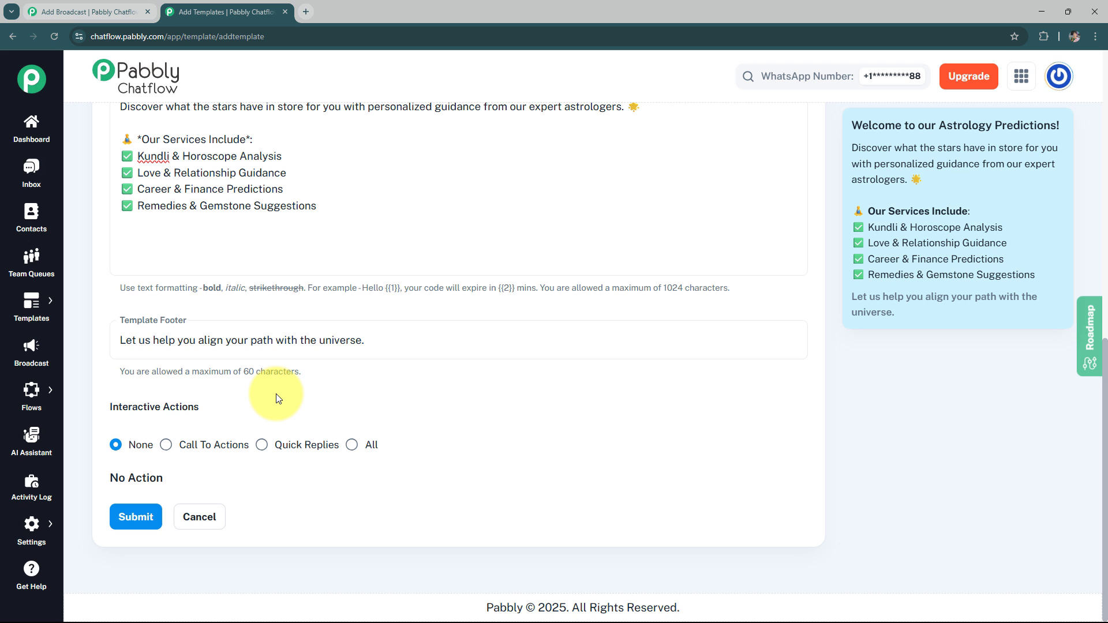
pyautogui.click(140, 529)
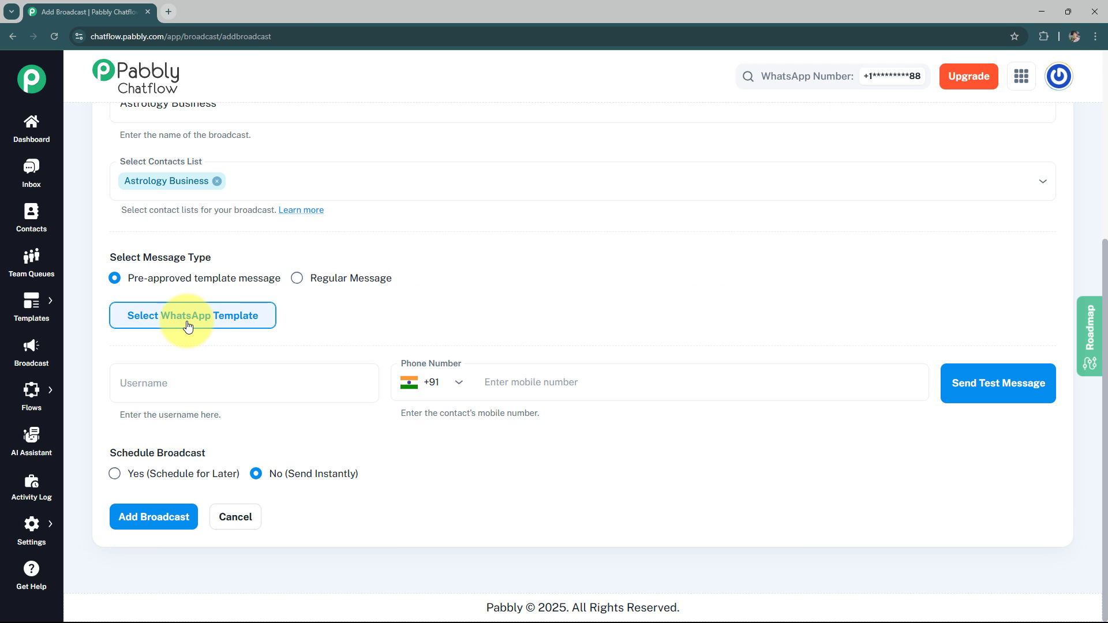
# - Select the approved astrology template as the broadcast's WhatsApp message
pyautogui.click(259, 317)
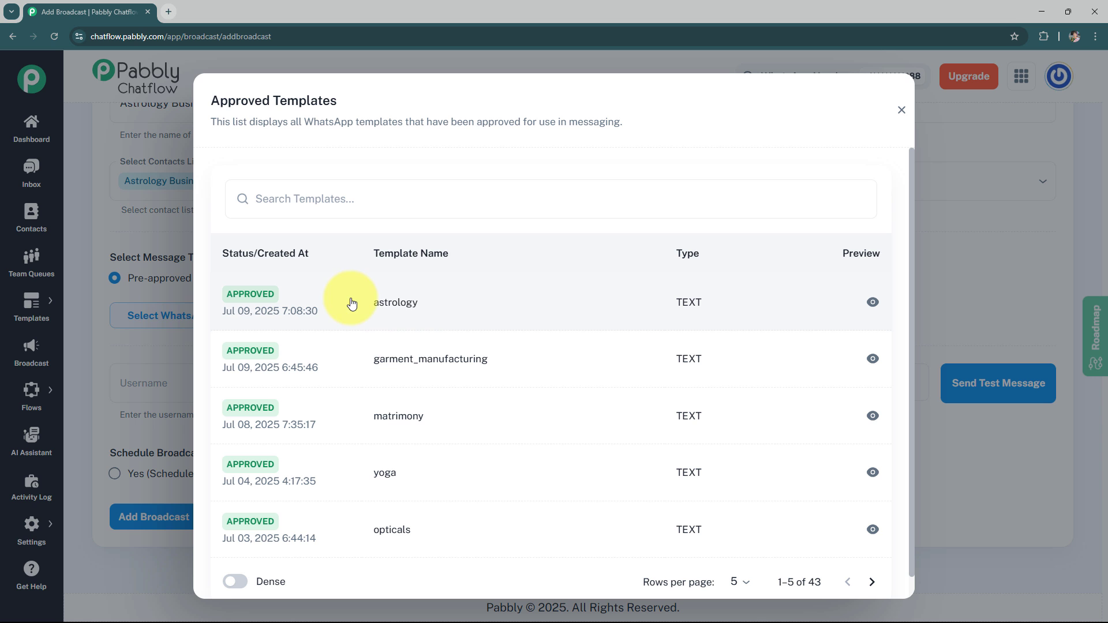
pyautogui.click(397, 325)
pyautogui.click(806, 420)
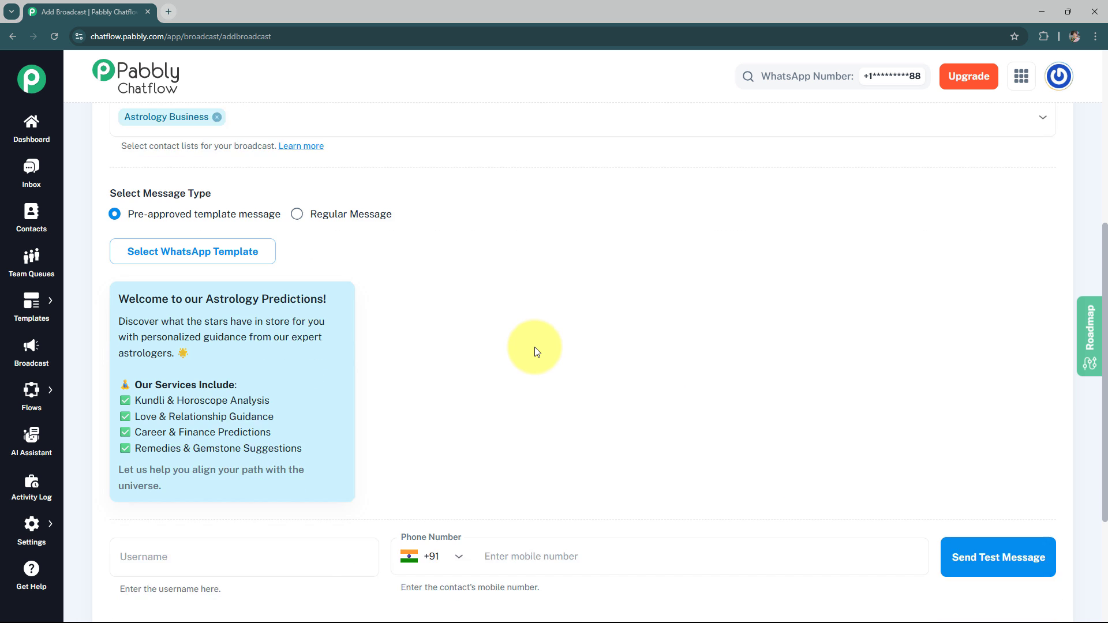
# - Enter the test recipient's username and mobile number, and send a test message
pyautogui.scroll(-1, 534, 348)
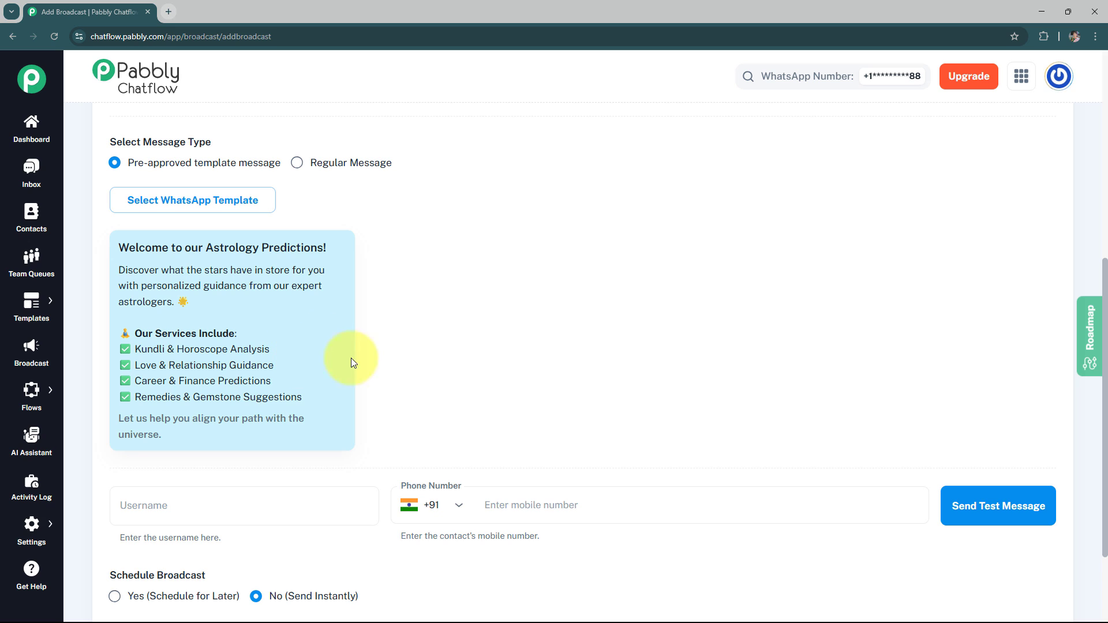
pyautogui.scroll(-2, 353, 363)
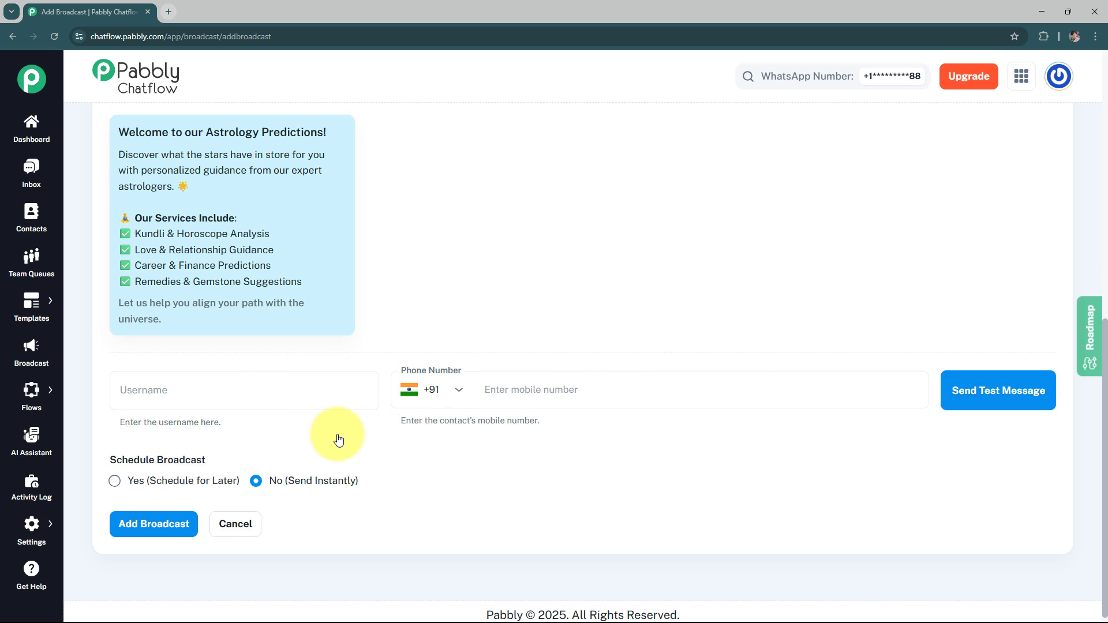
pyautogui.click(278, 390)
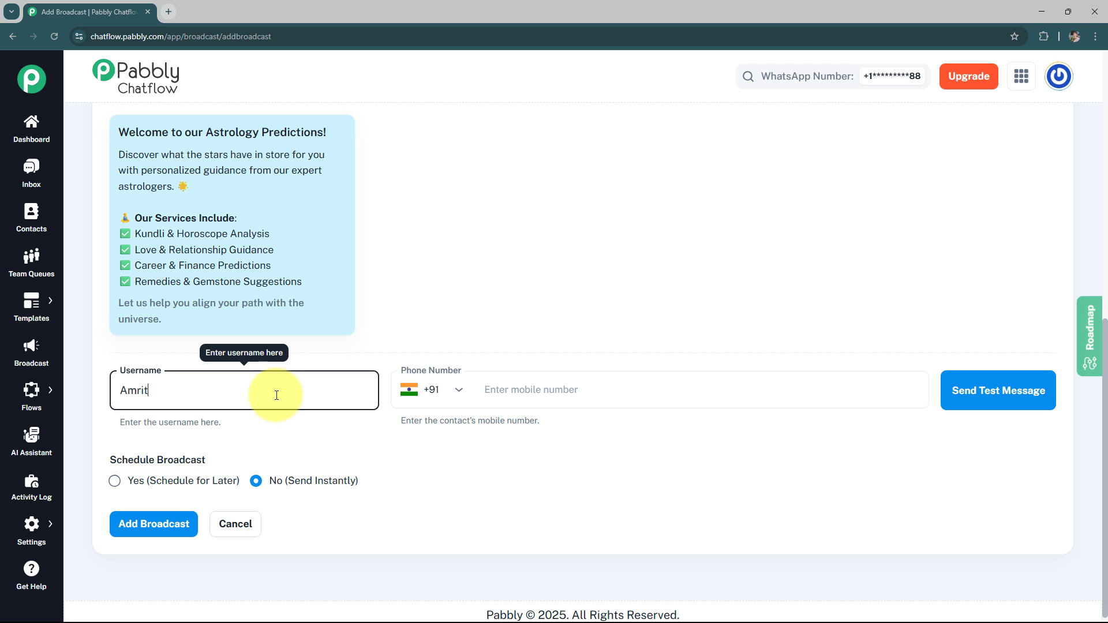
pyautogui.write('Amrita')
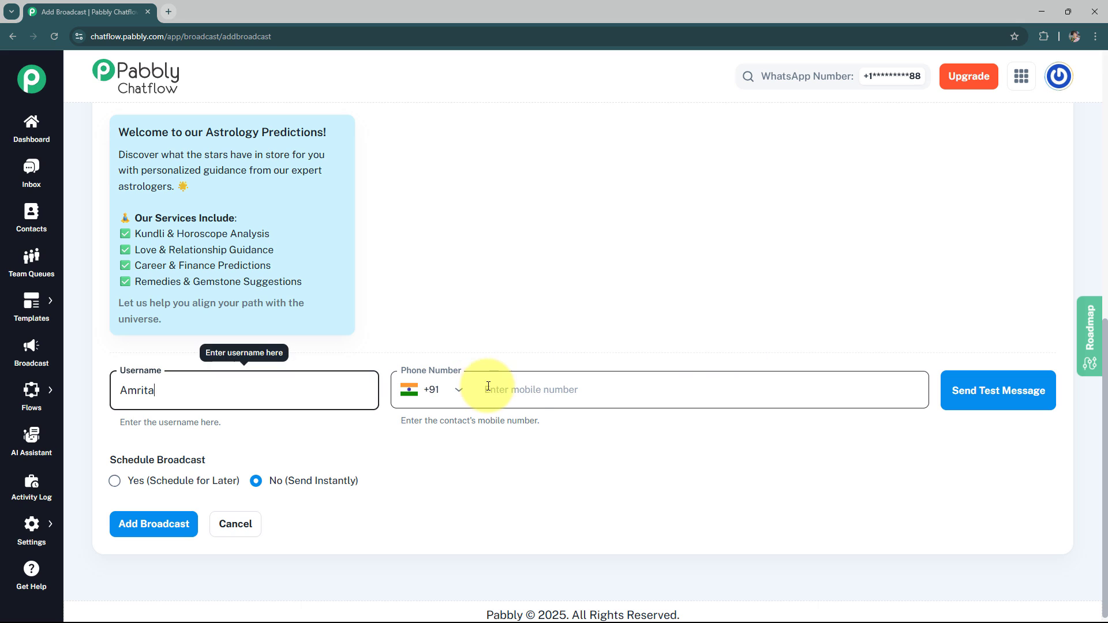
pyautogui.click(524, 395)
pyautogui.write('700')
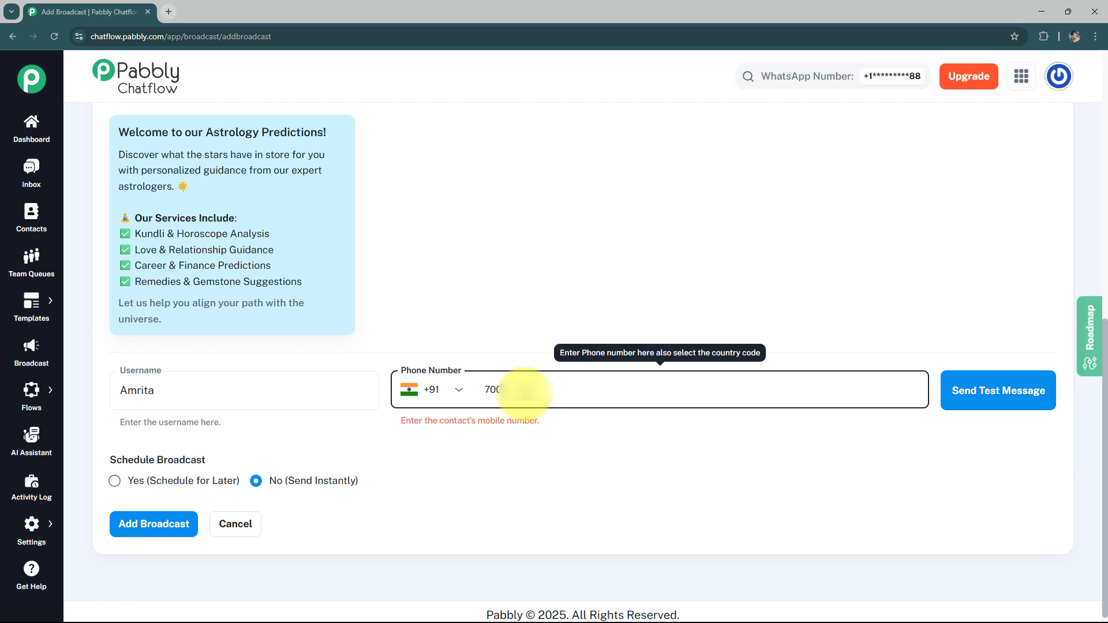
pyautogui.write('0')
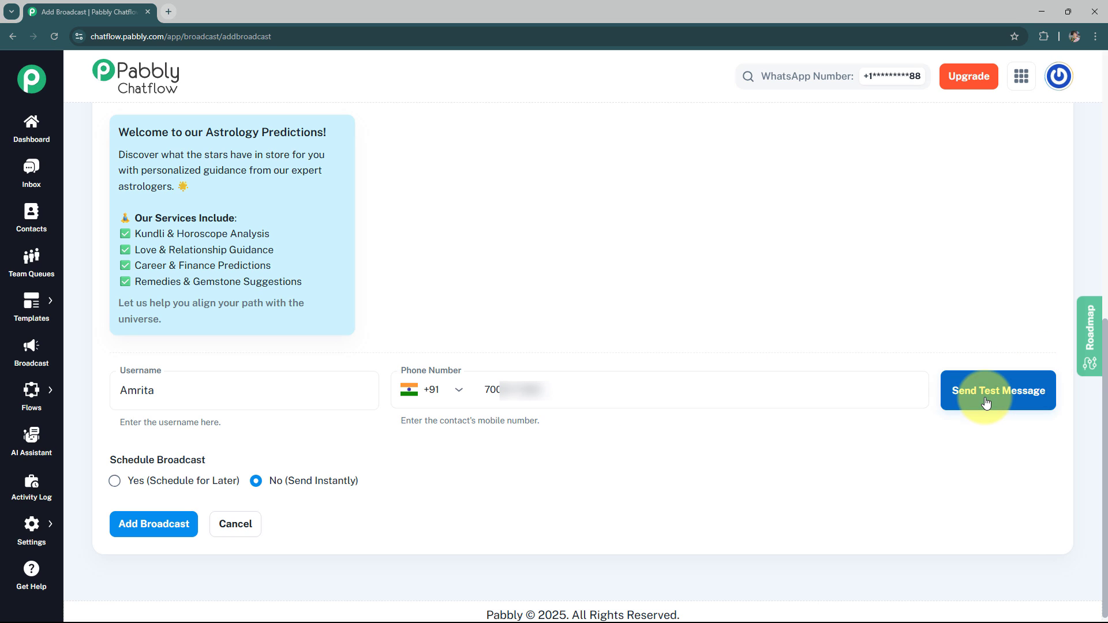
pyautogui.click(958, 398)
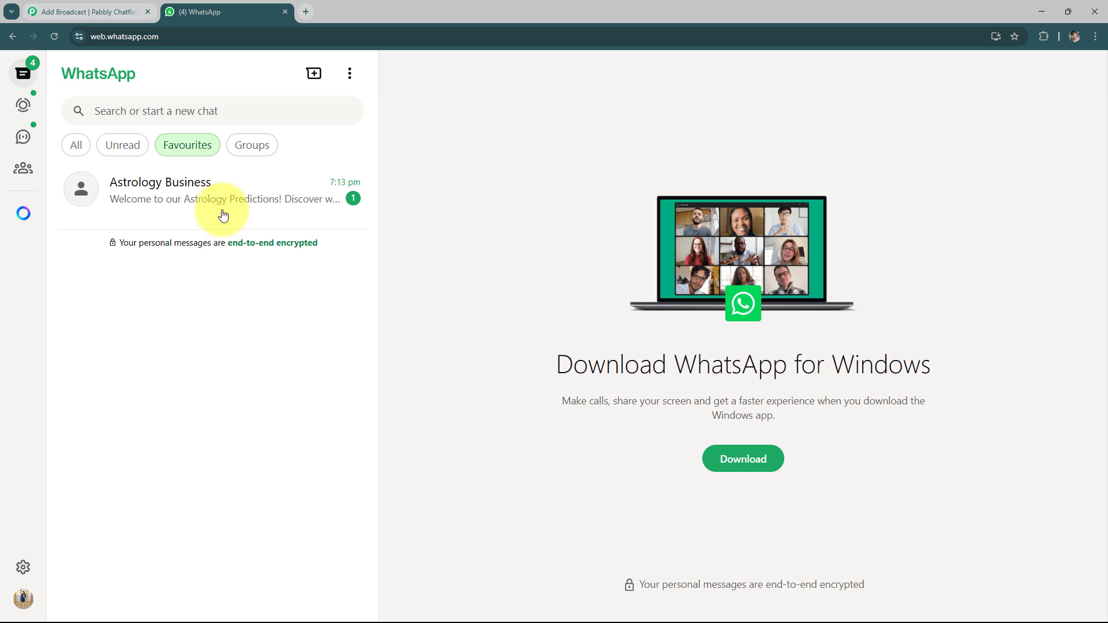
# - Open the Astrology Business chat in WhatsApp Web to check the test message, and close that browser tab
pyautogui.click(223, 216)
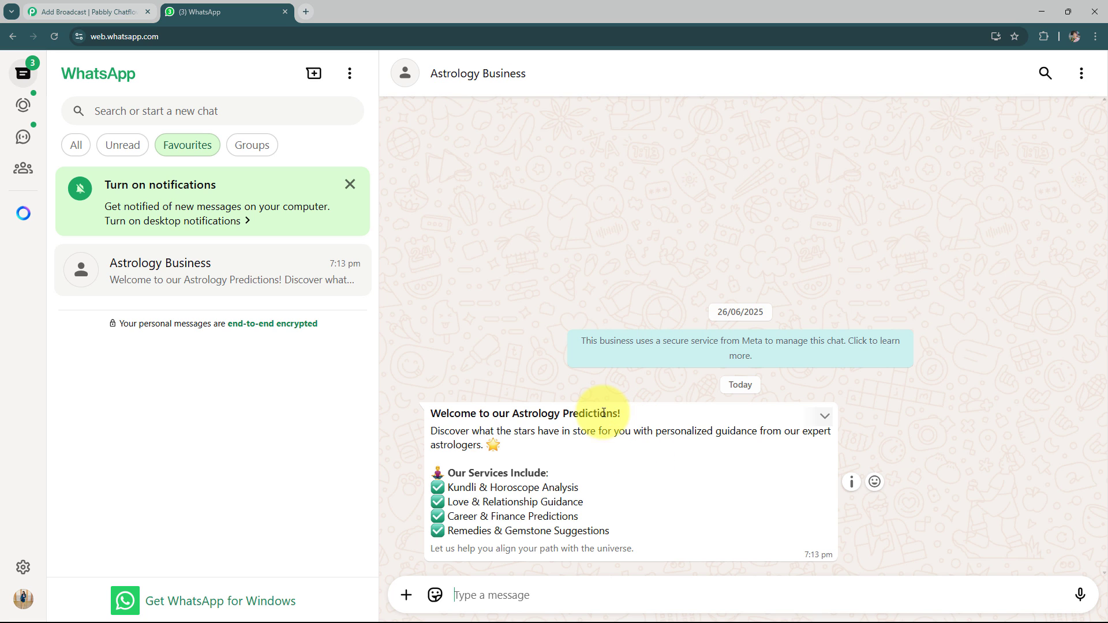
pyautogui.hotkey('ctrl', 'w')
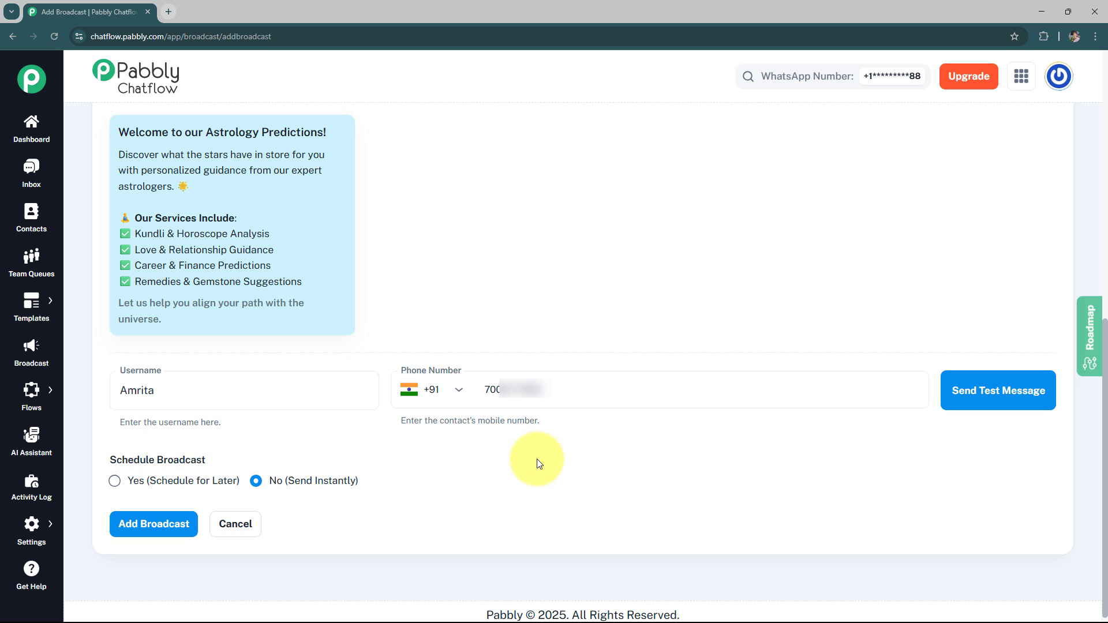
# - View the schedule-for-later option, set the broadcast to No (Send Instantly), and add the broadcast
pyautogui.click(181, 480)
pyautogui.scroll(-2, 172, 461)
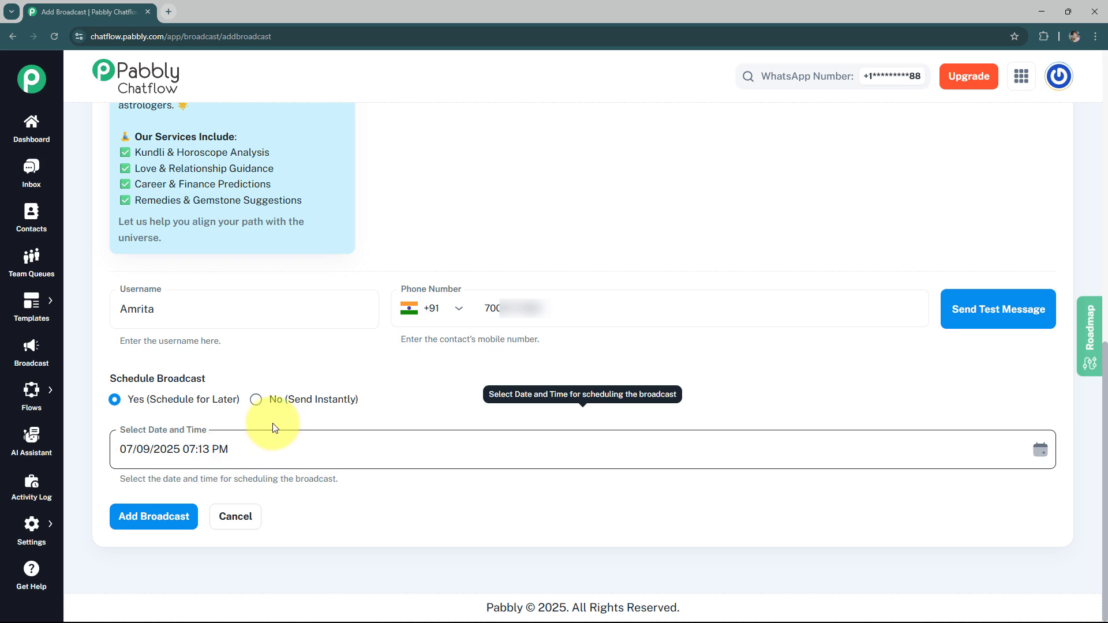
pyautogui.click(272, 400)
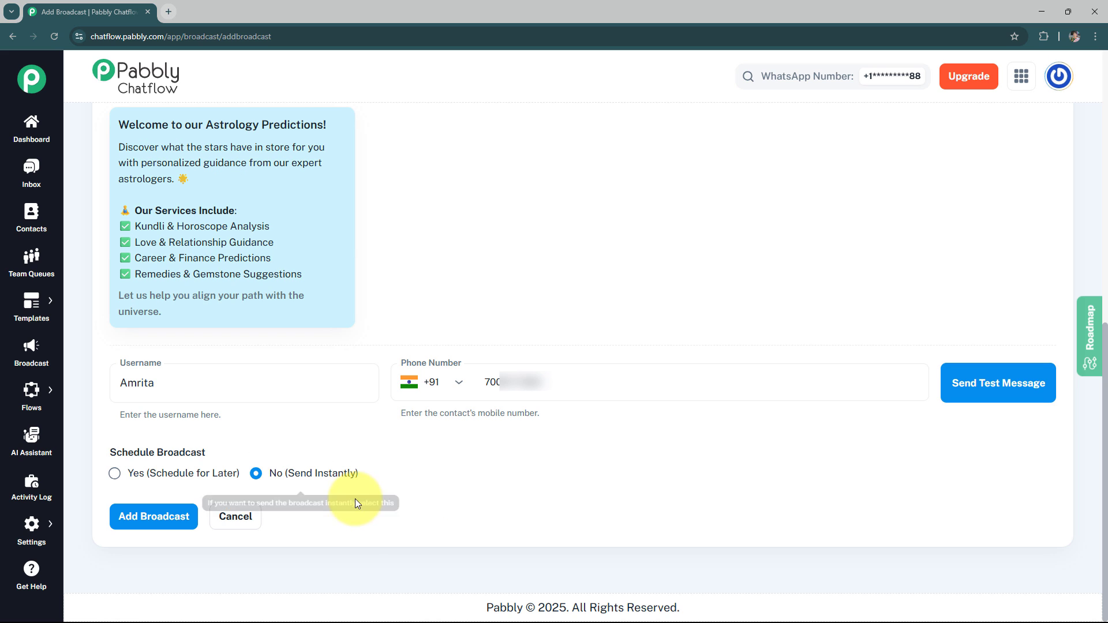
pyautogui.click(152, 518)
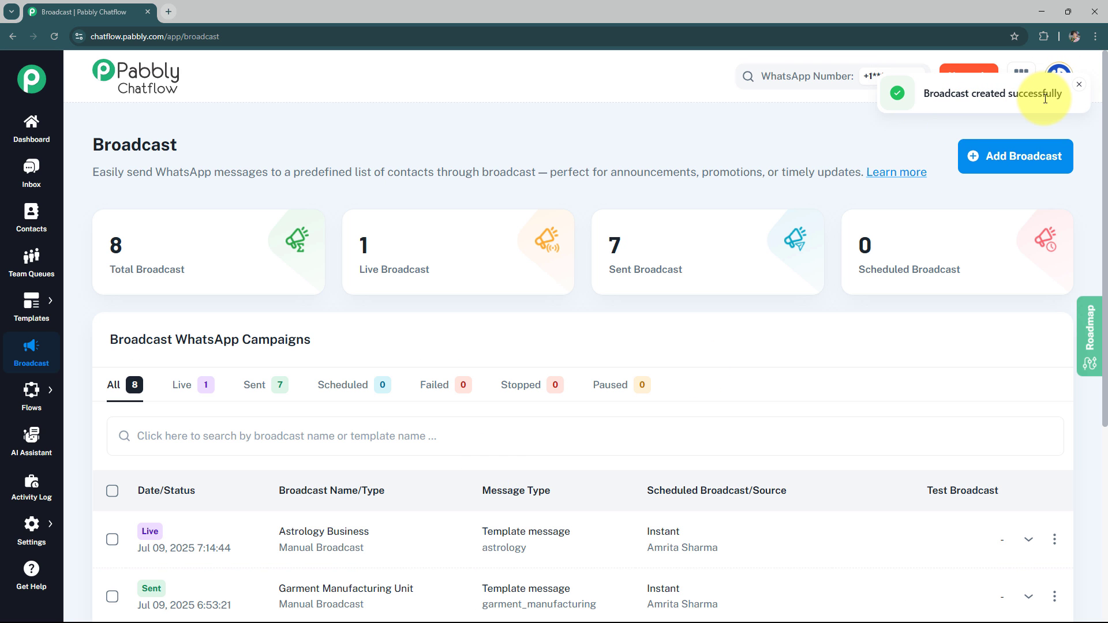
# - Check the Astrology Business entry in the list of broadcast WhatsApp campaigns
pyautogui.scroll(-1, 547, 433)
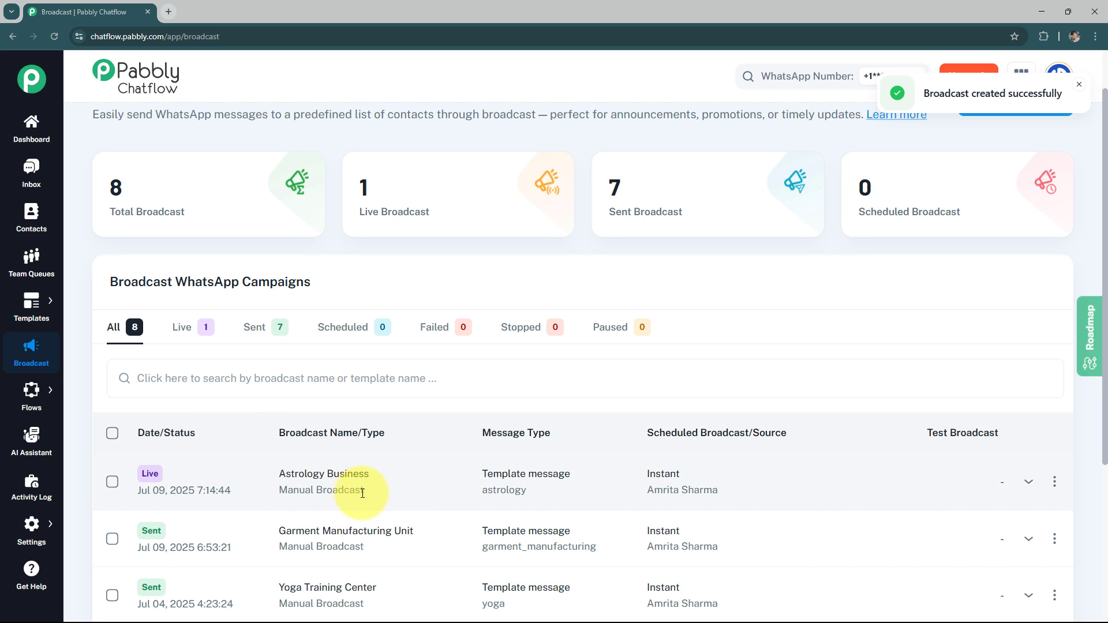
pyautogui.moveTo(364, 492); pyautogui.dragTo(277, 468)
pyautogui.click(393, 480)
pyautogui.scroll(1, 392, 479)
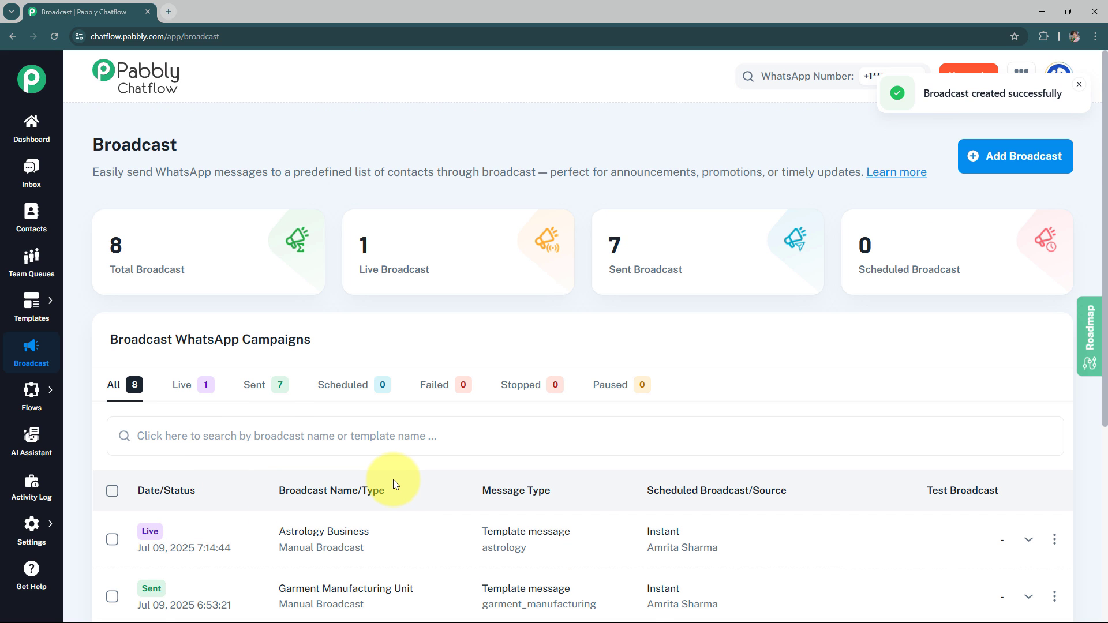